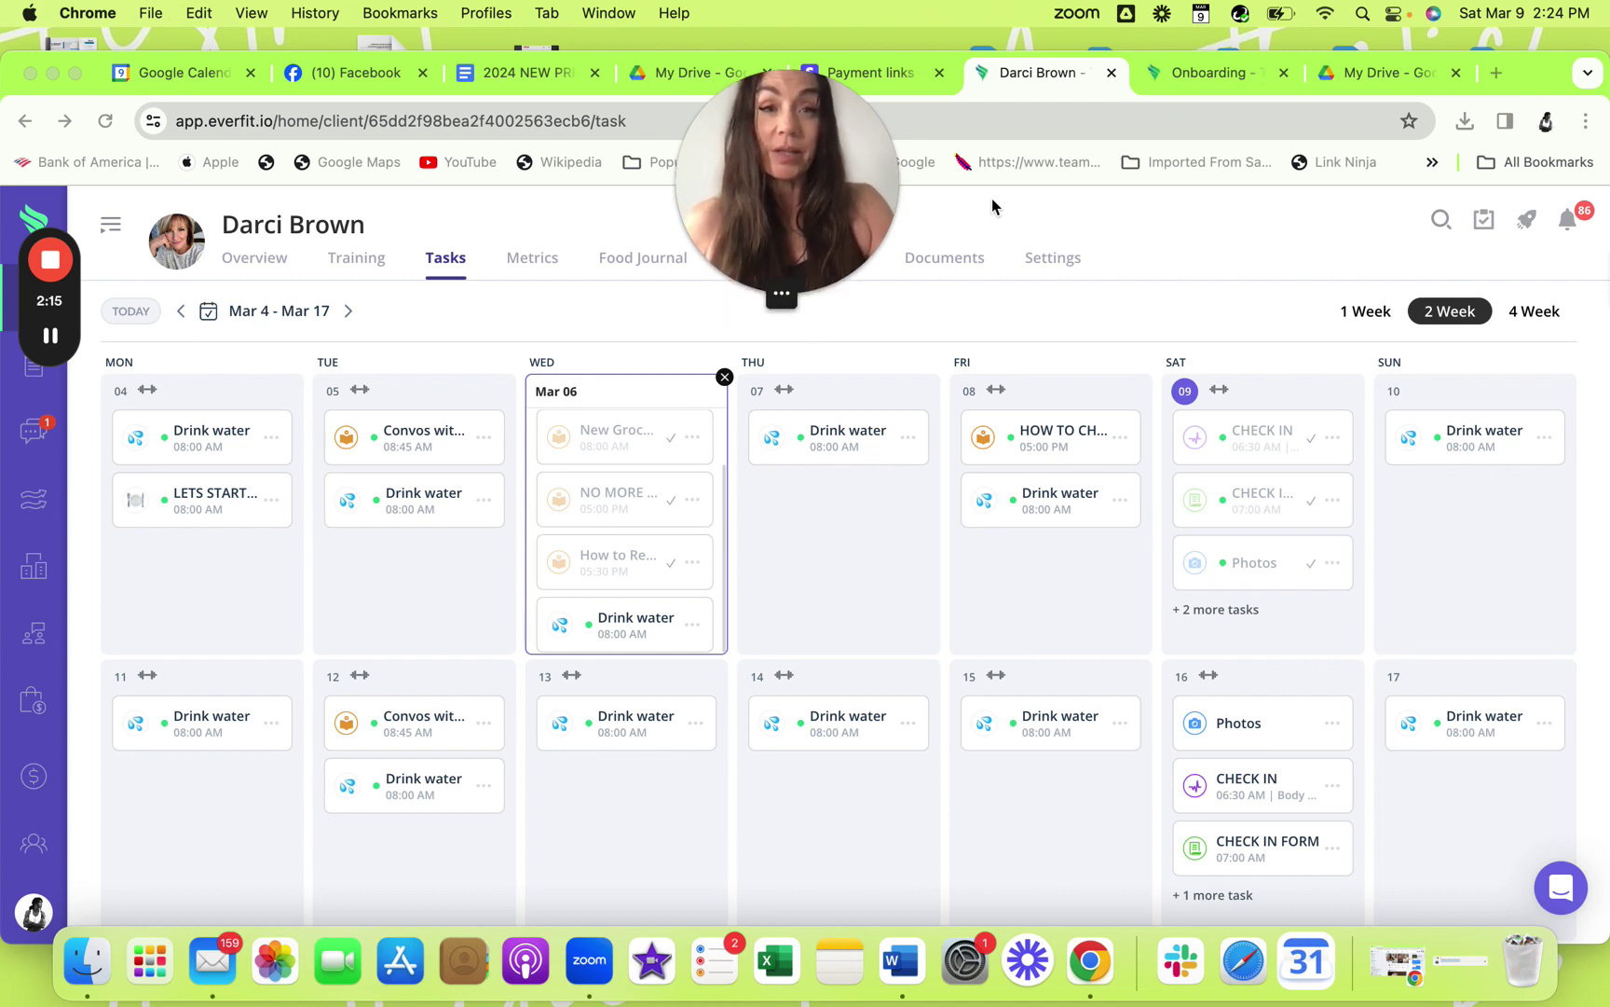
Bring up the Onboarding autoflow's 'NO MORE DIETS' document task
left_click(1204, 72)
Review the 'NO MORE DIETS' task with its Welcome Email PDF, then close it
left_click(713, 449)
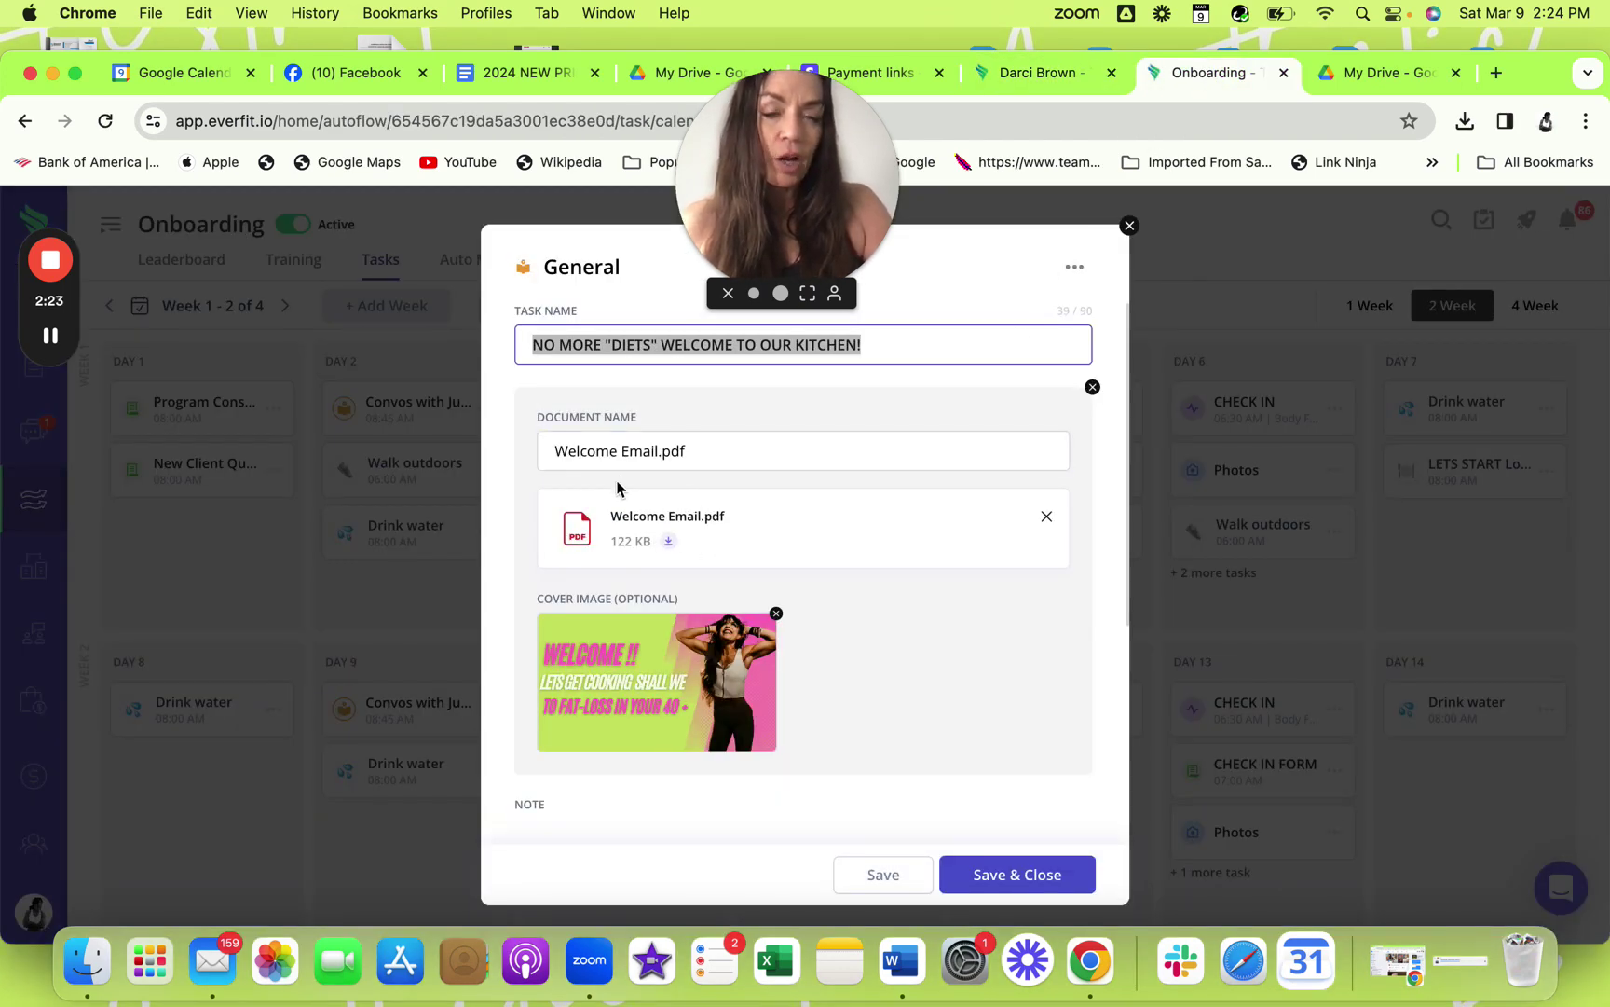
scroll(773, 539, "down", 5)
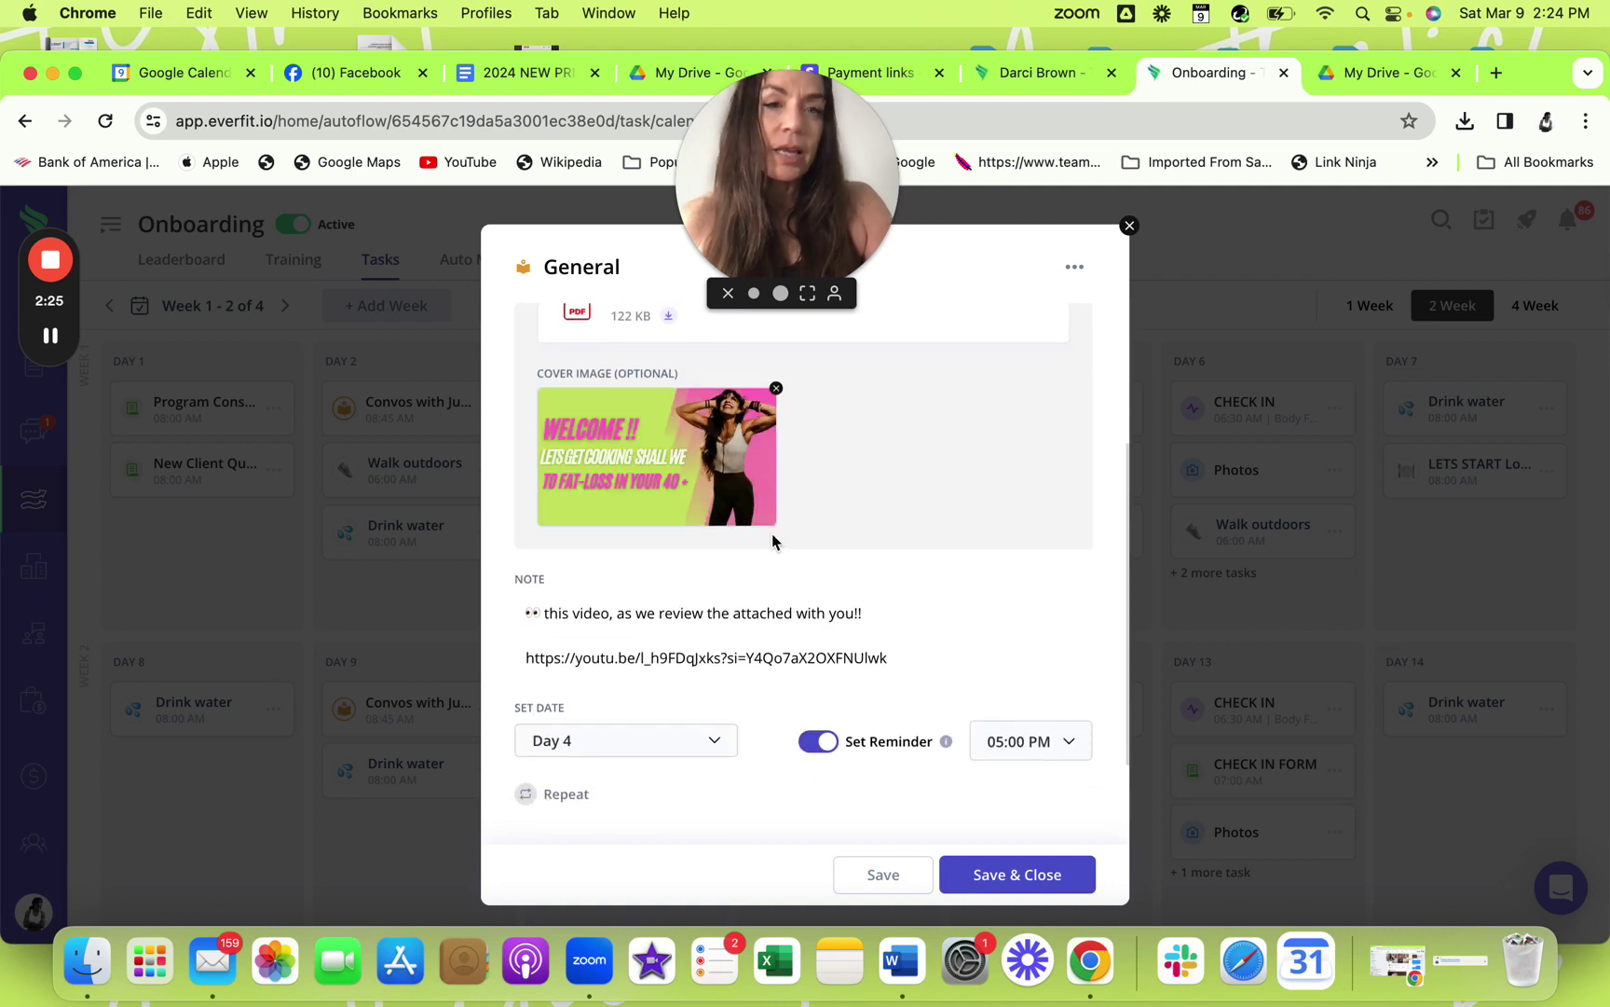
scroll(775, 539, "down", 3)
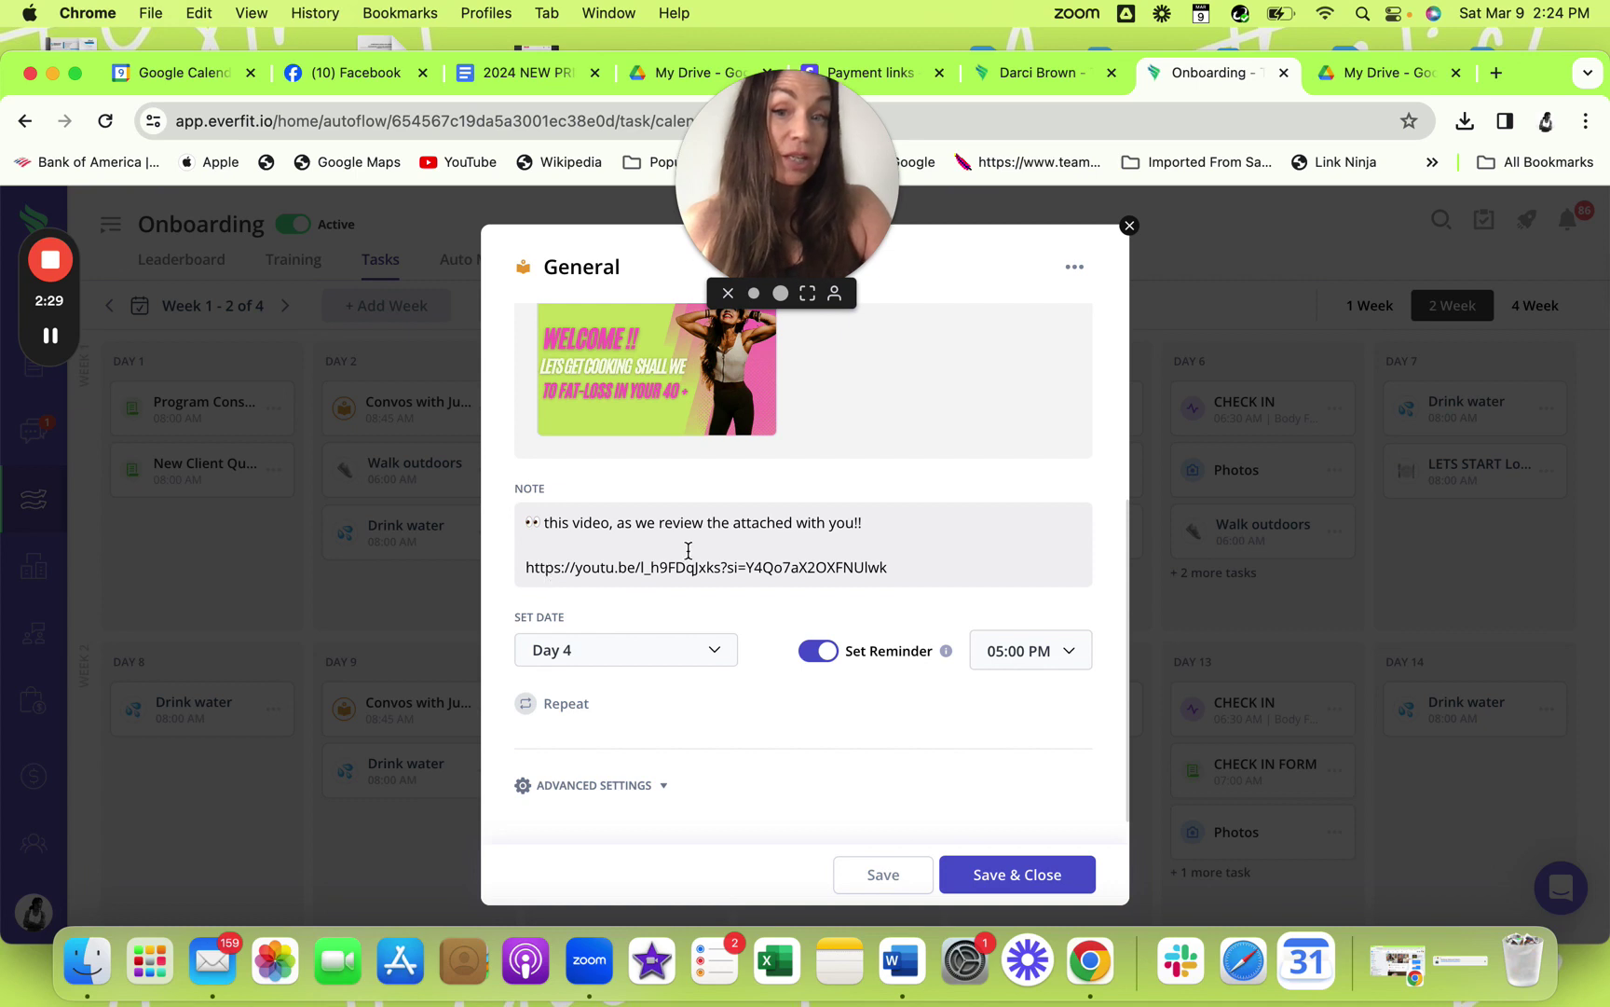
mouse_move(657, 456)
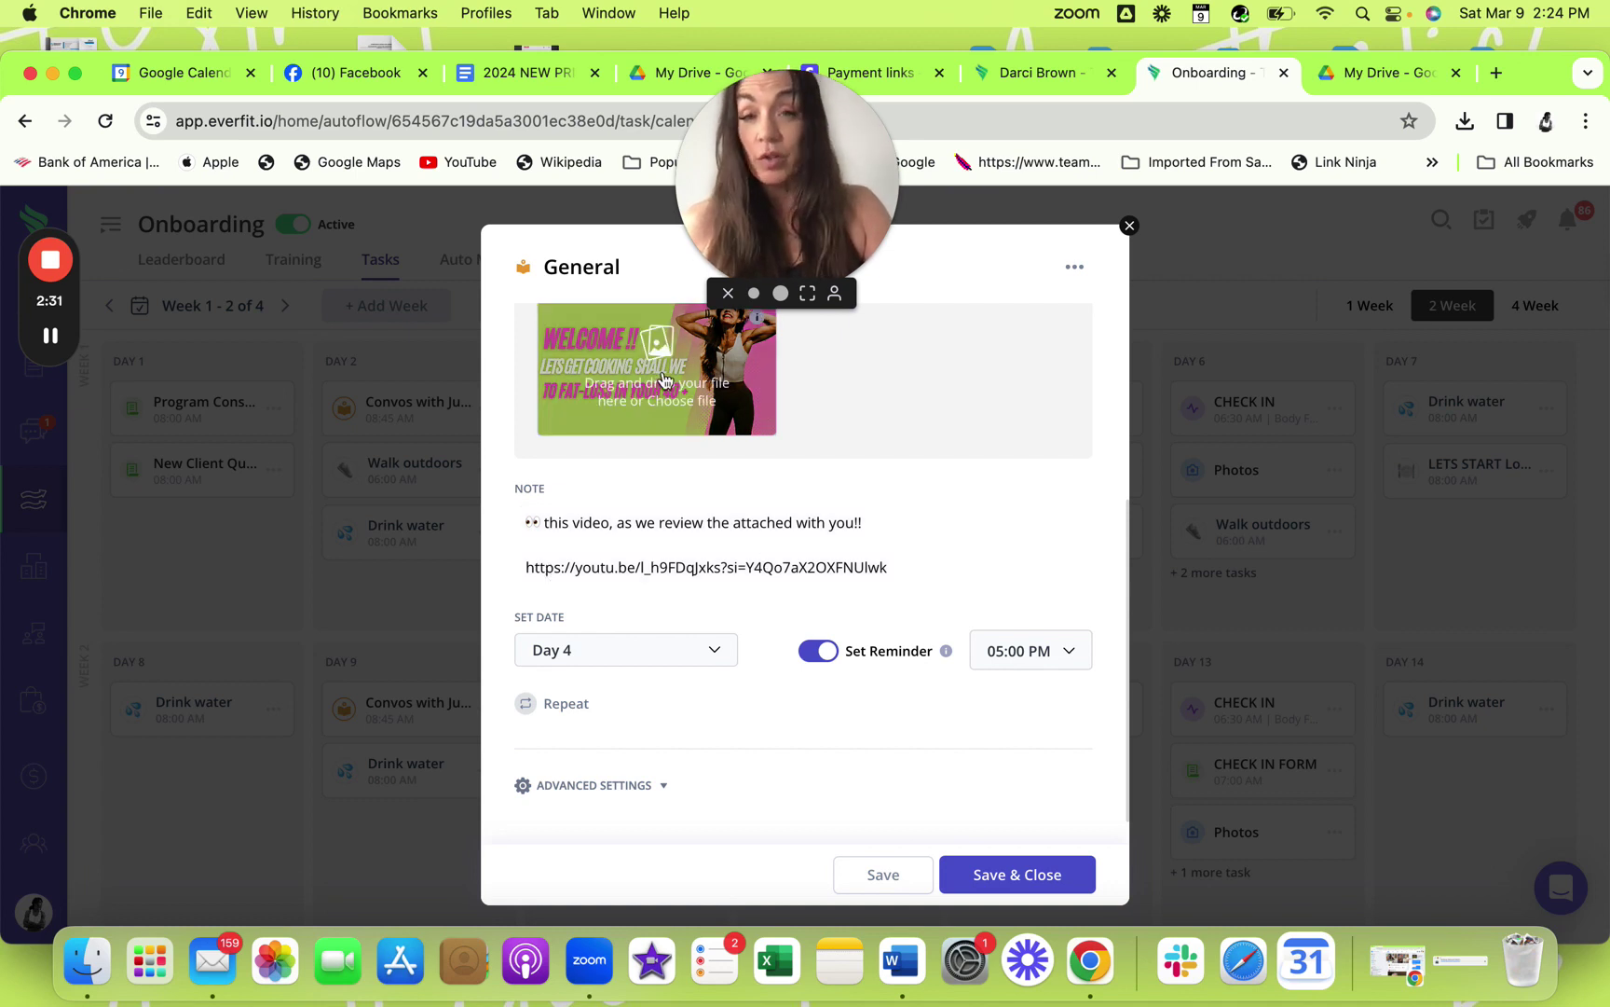
scroll(665, 378, "up", 3)
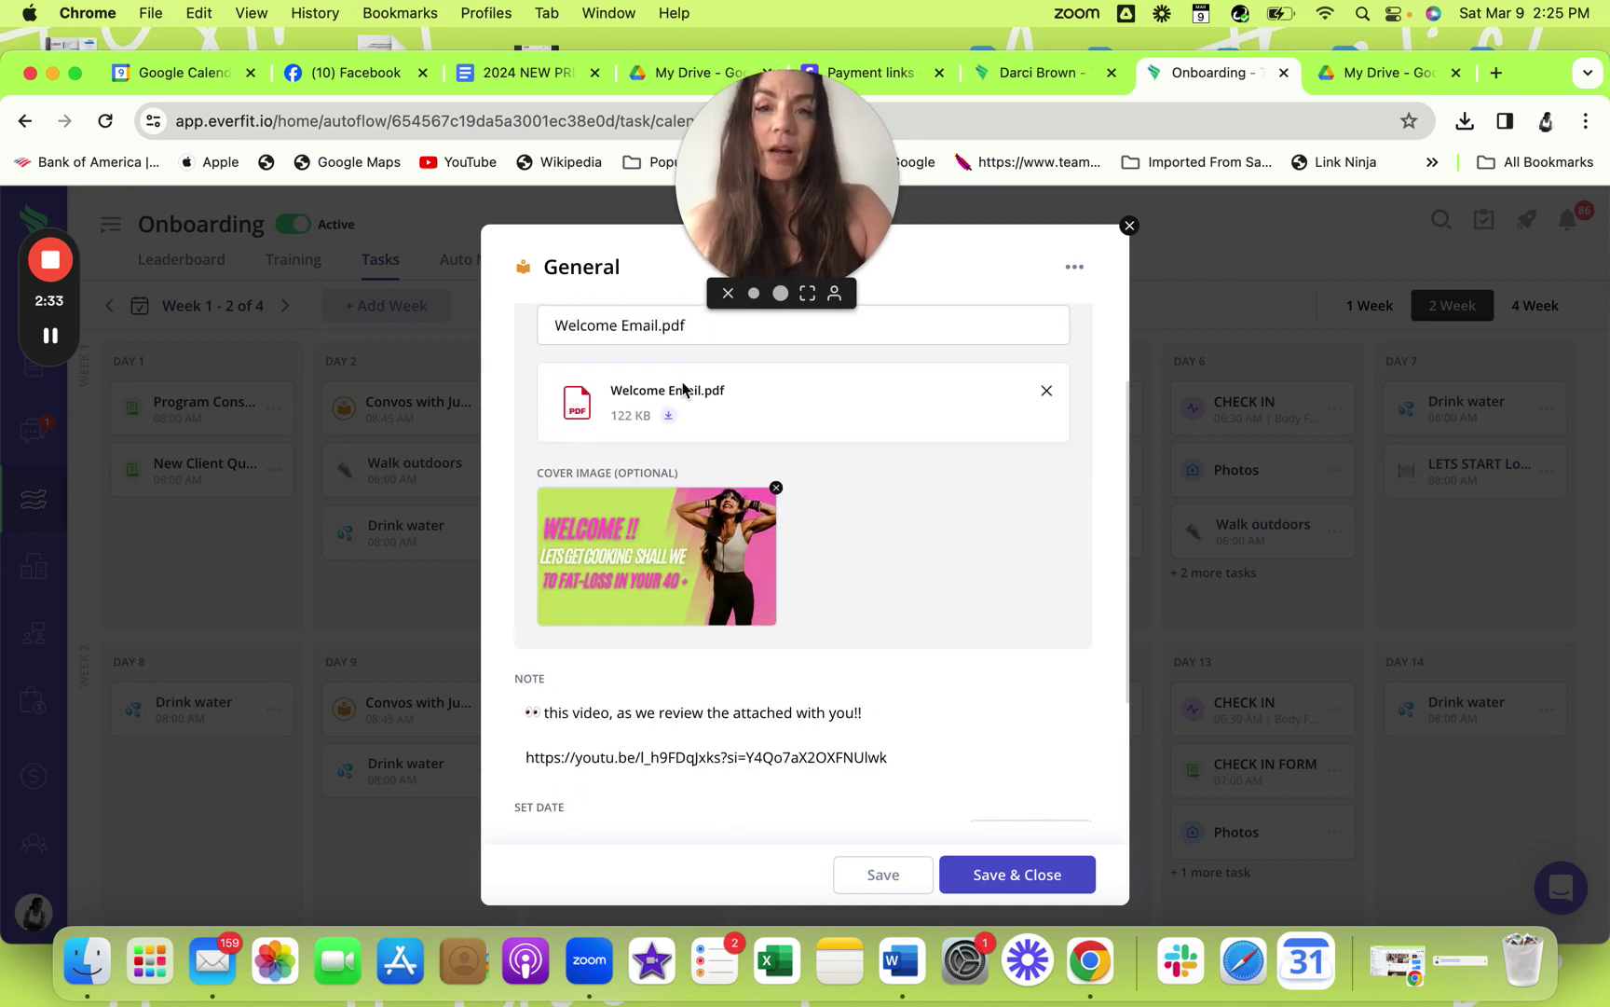
scroll(683, 384, "up", 3)
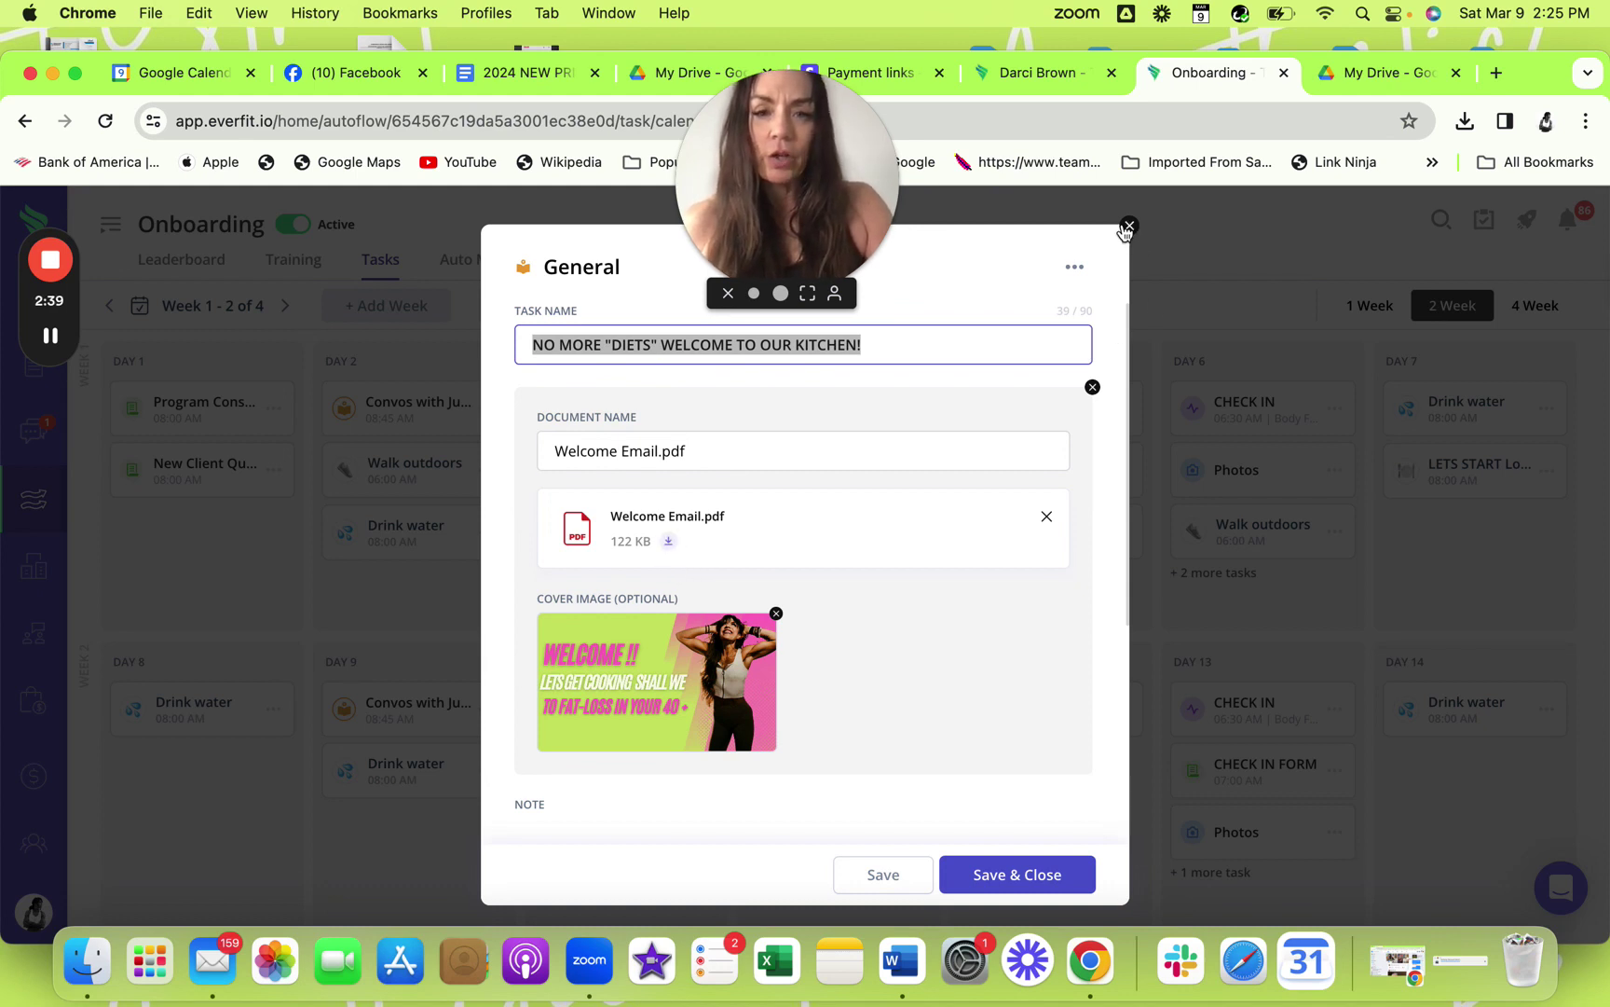
left_click(1124, 229)
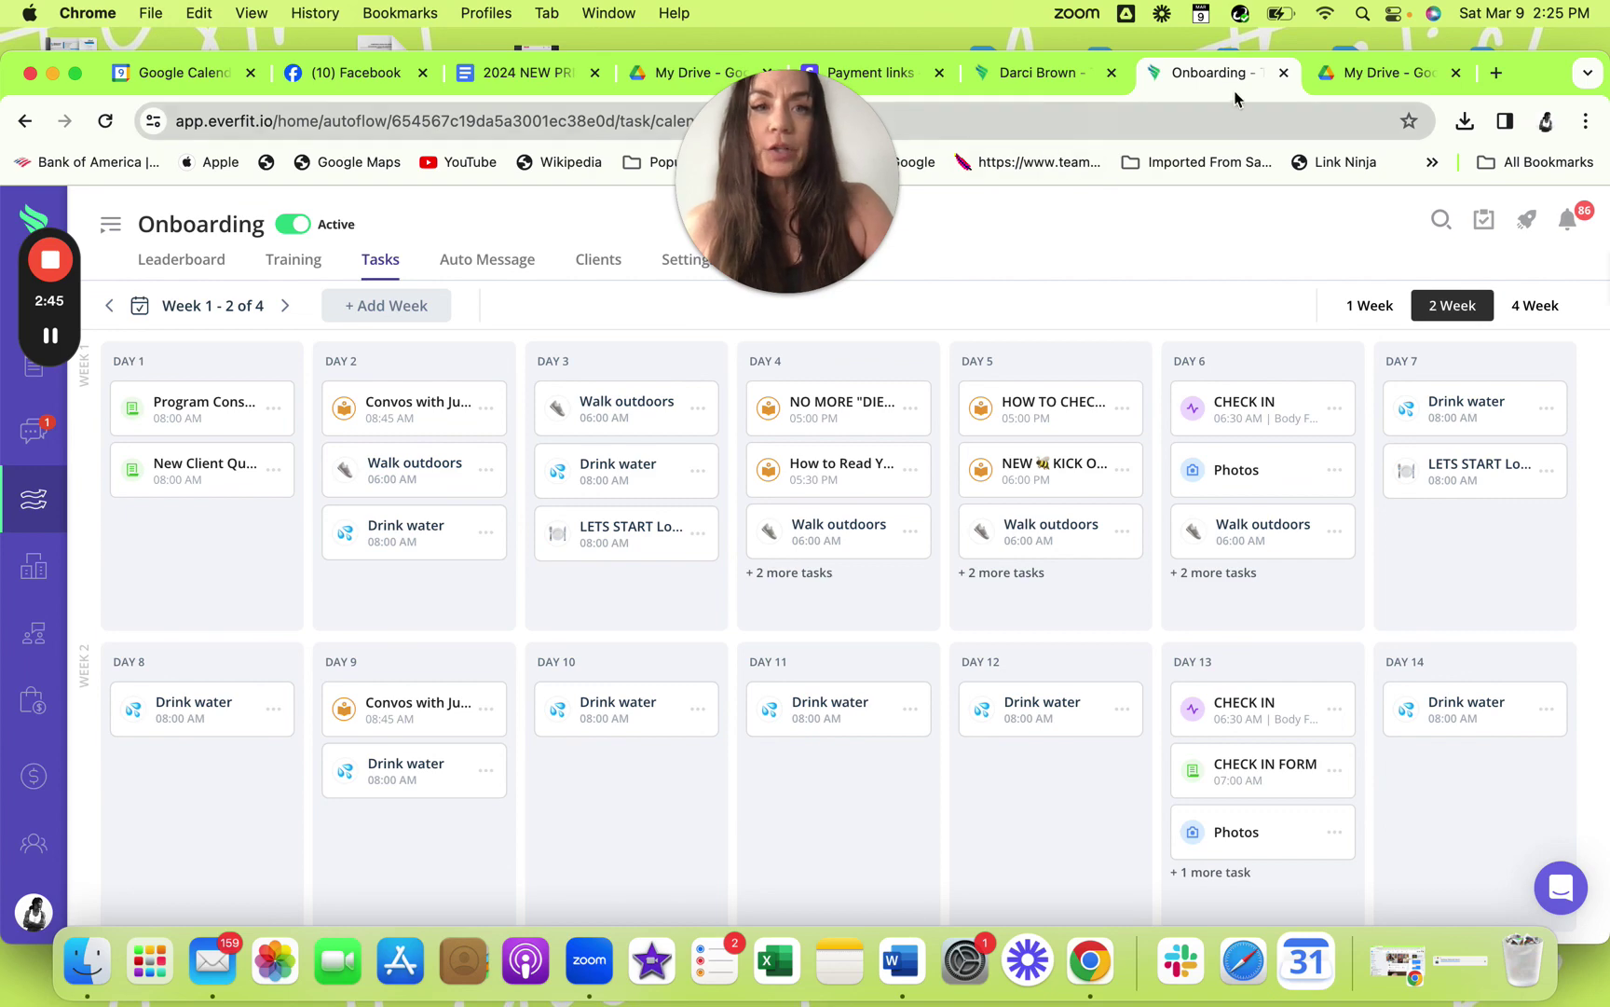
left_click(1388, 73)
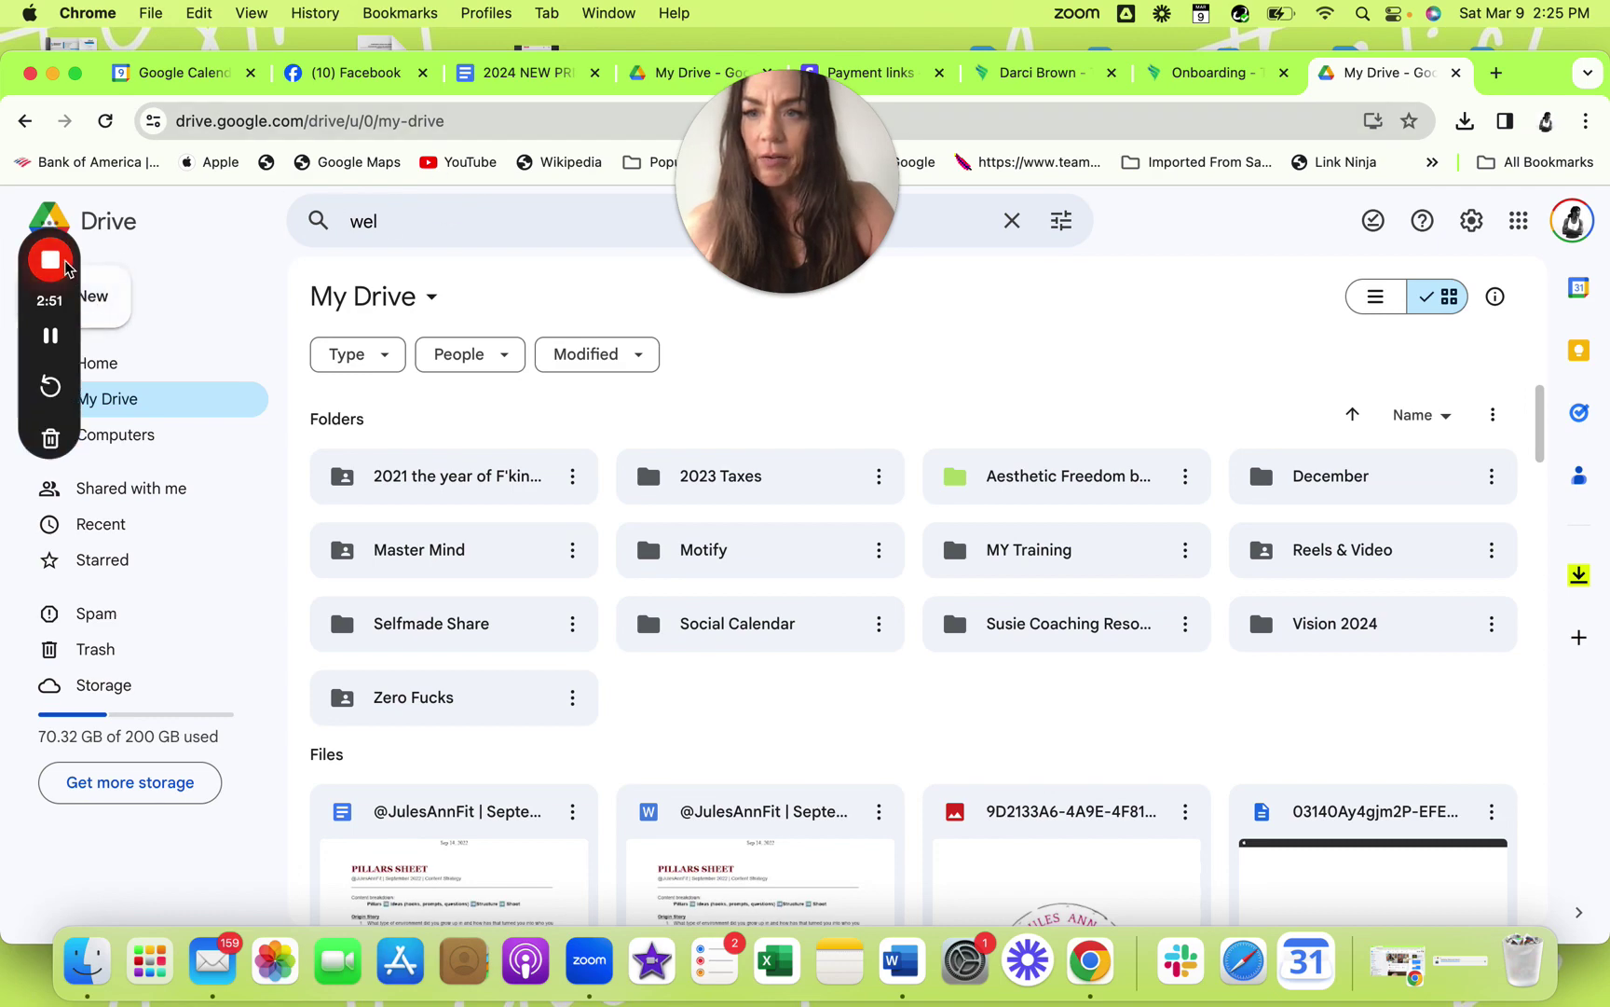
mouse_move(50, 303)
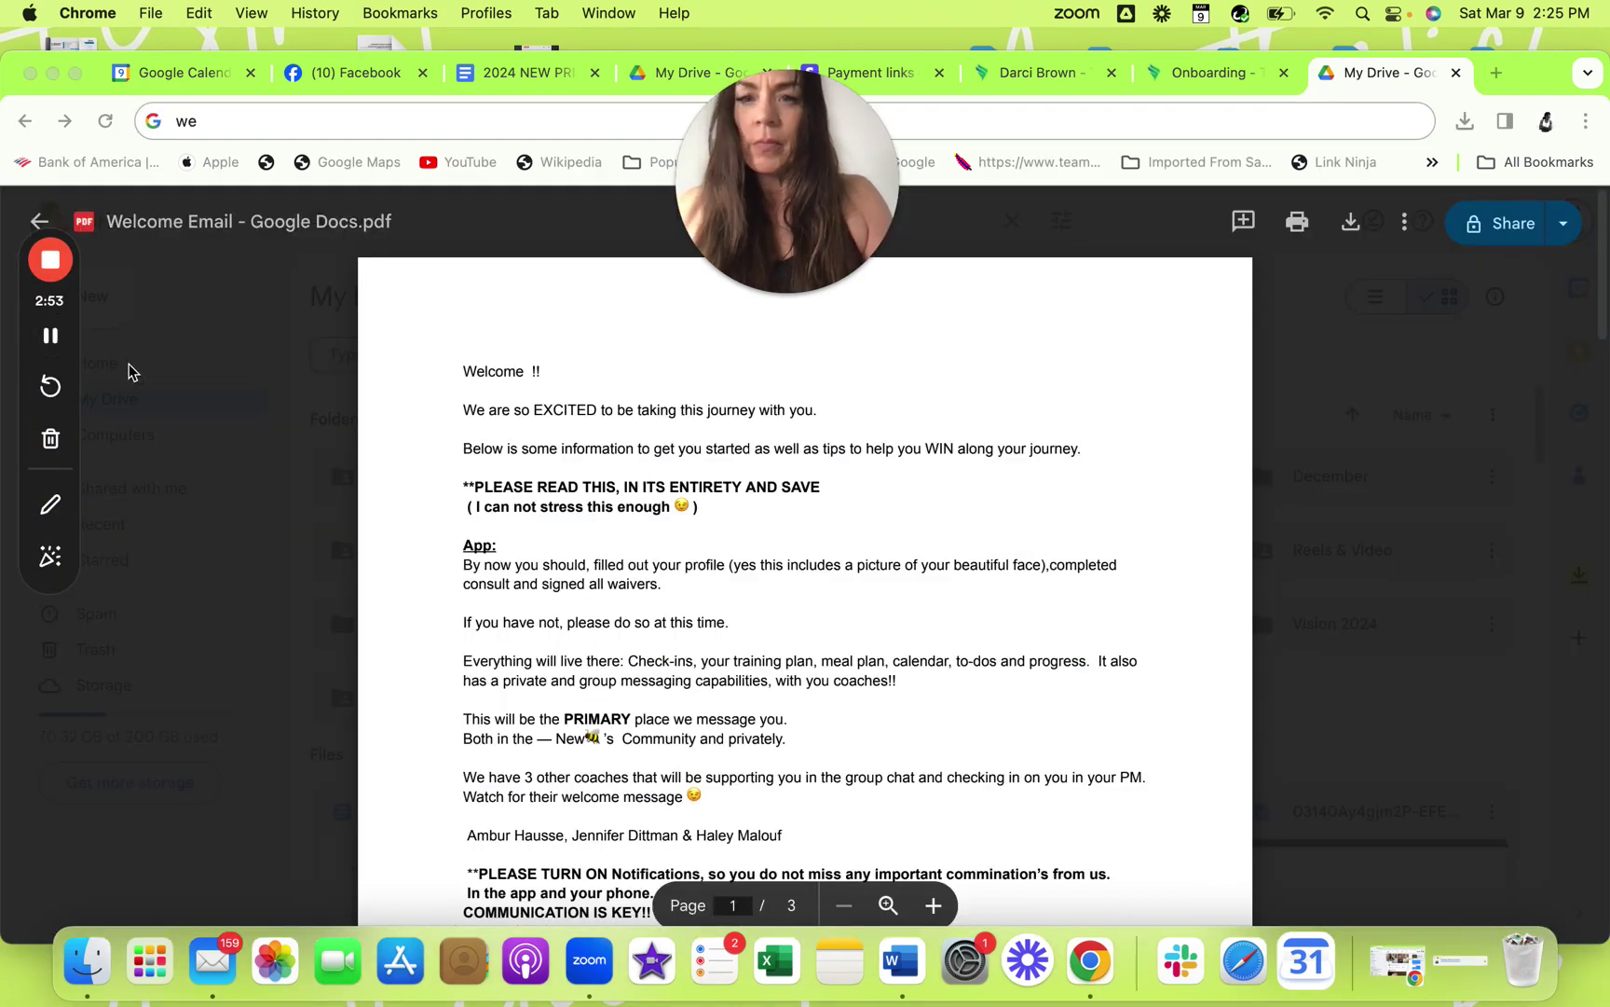
scroll(865, 598, "down", 5)
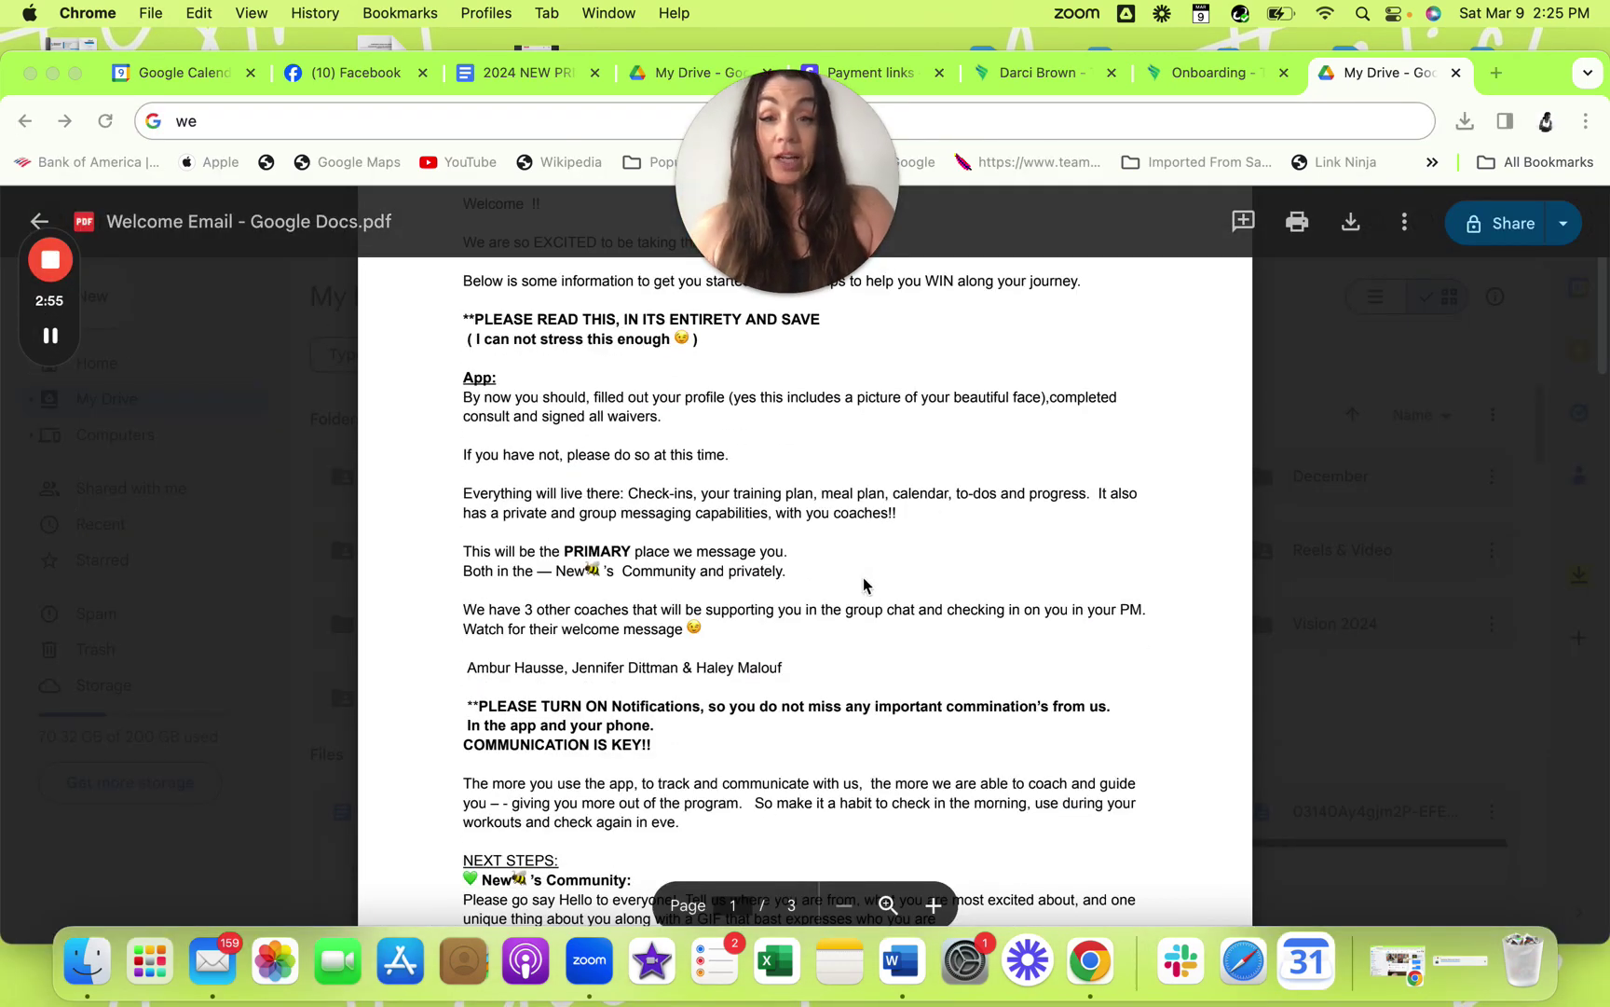
scroll(865, 591, "down", 5)
scroll(865, 578, "down", 3)
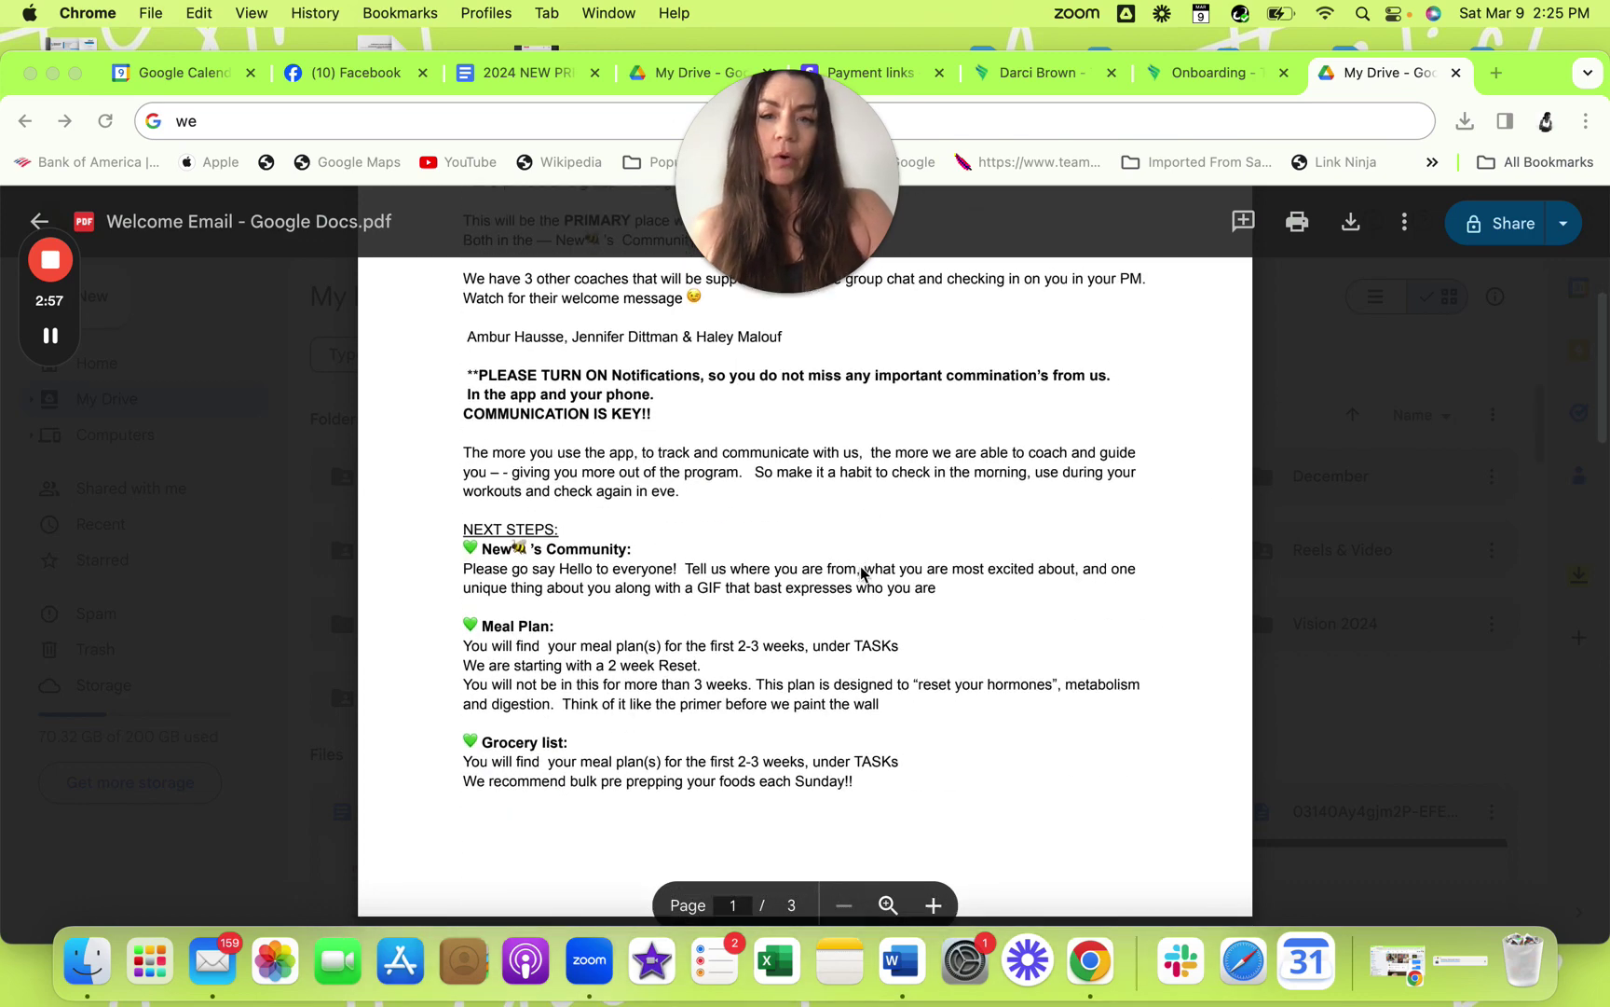
scroll(866, 580, "down", 3)
scroll(864, 573, "down", 5)
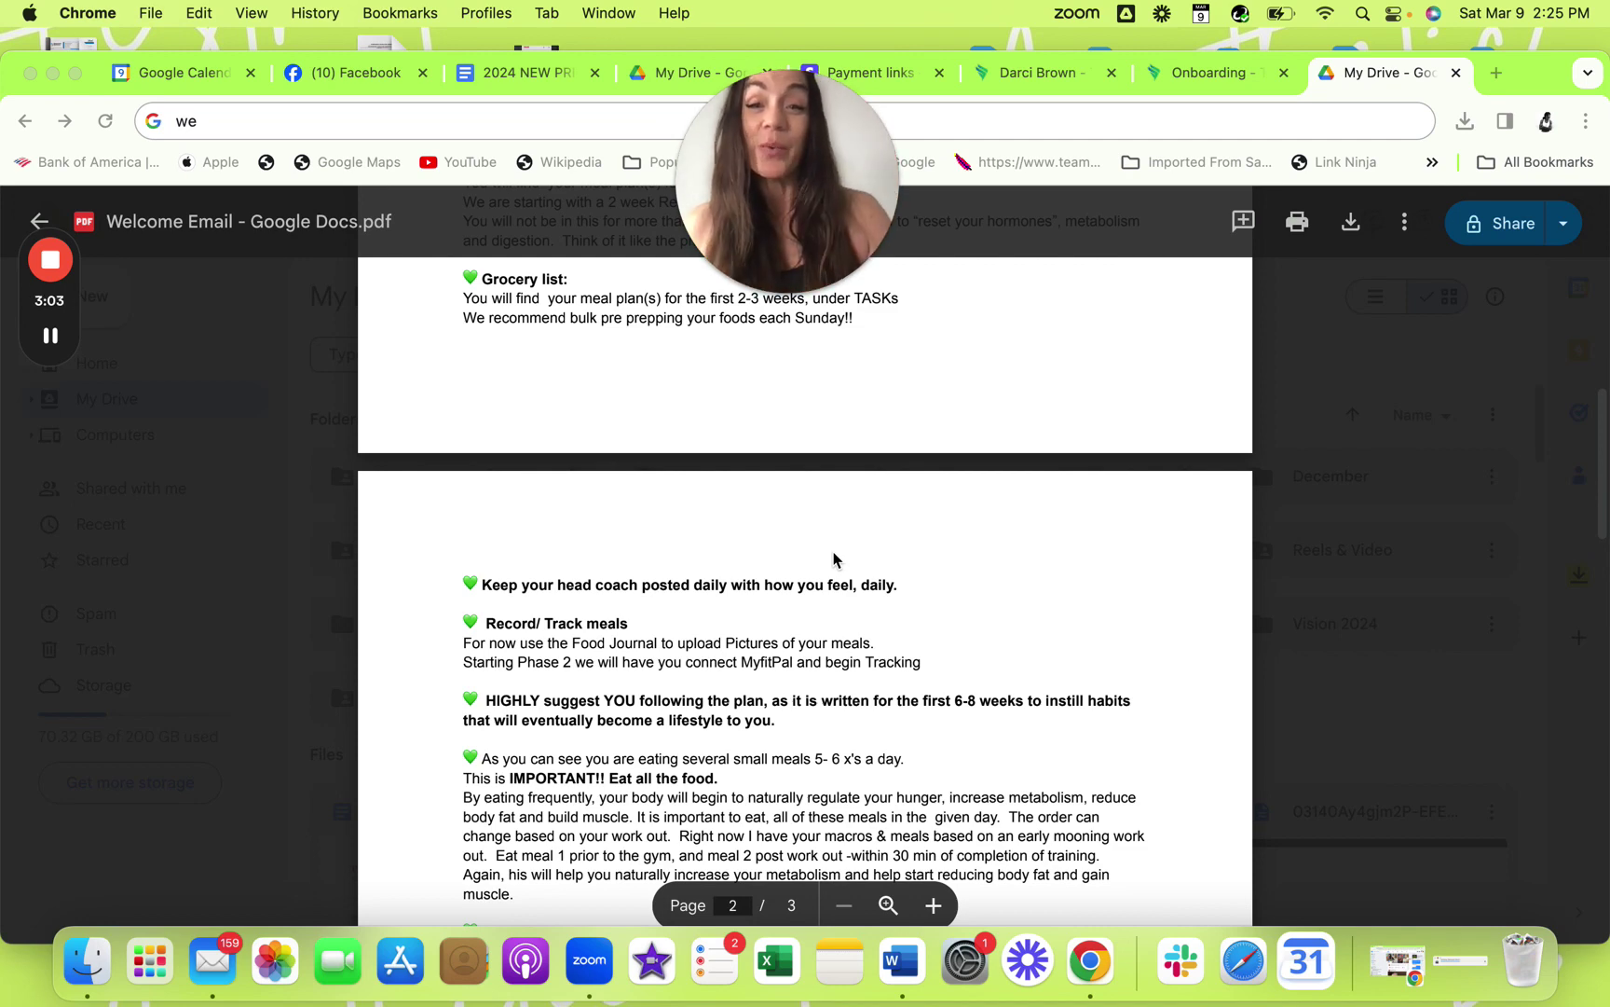
scroll(833, 589, "down", 2)
scroll(844, 592, "down", 4)
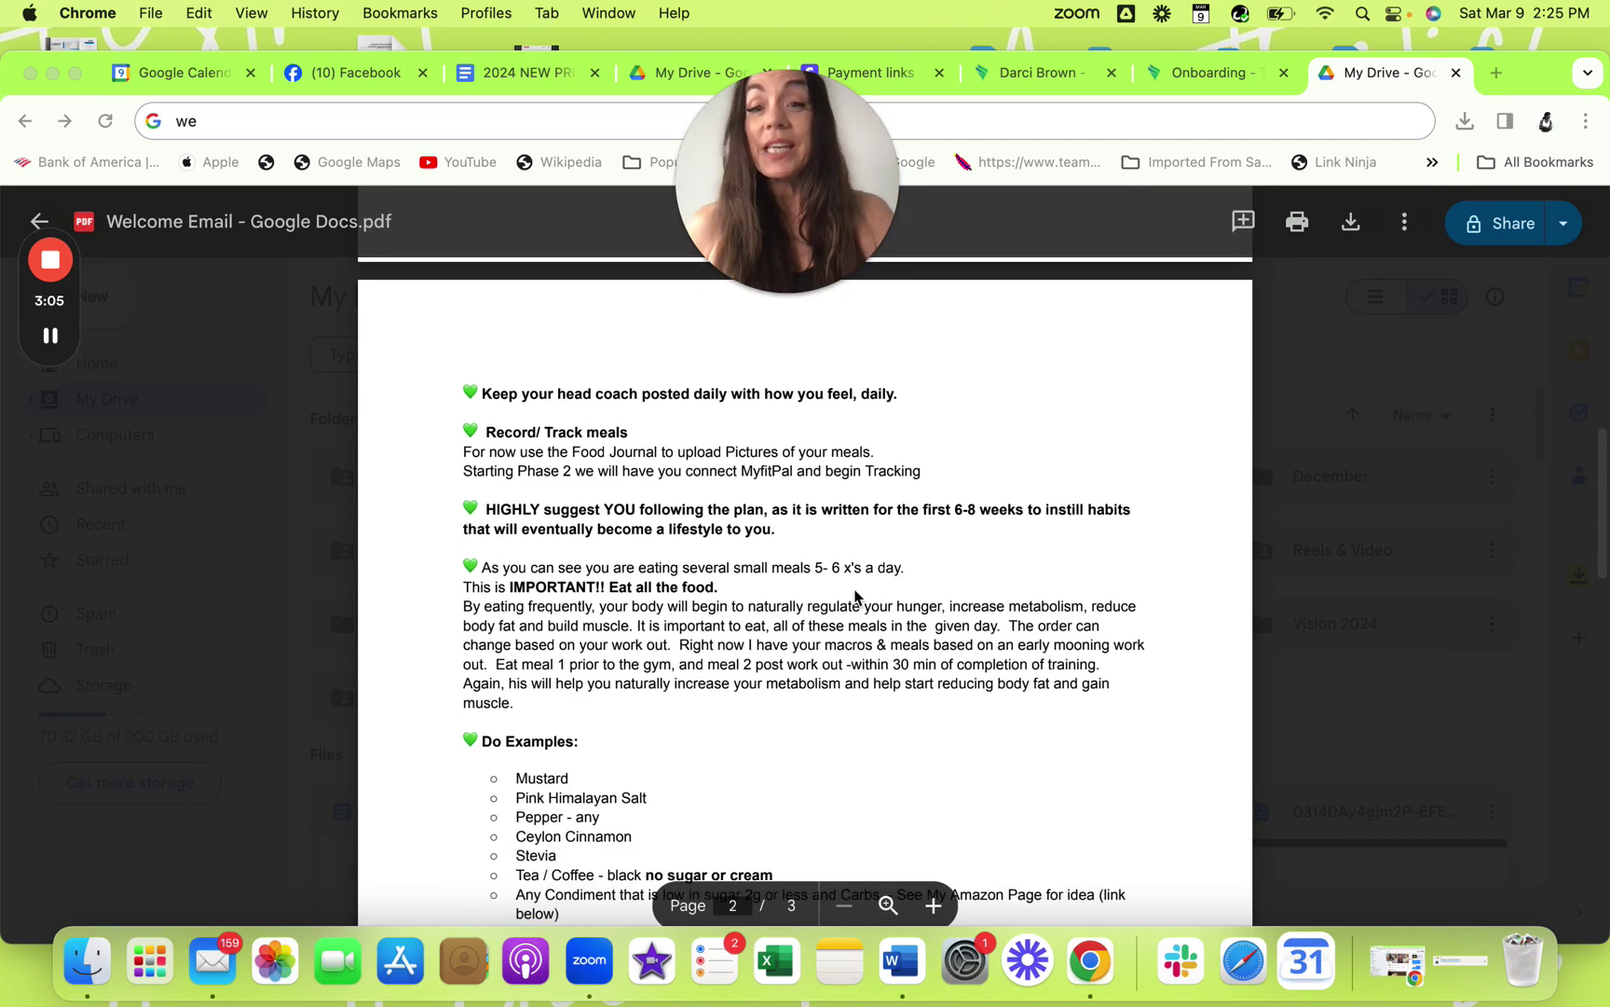
scroll(855, 598, "down", 3)
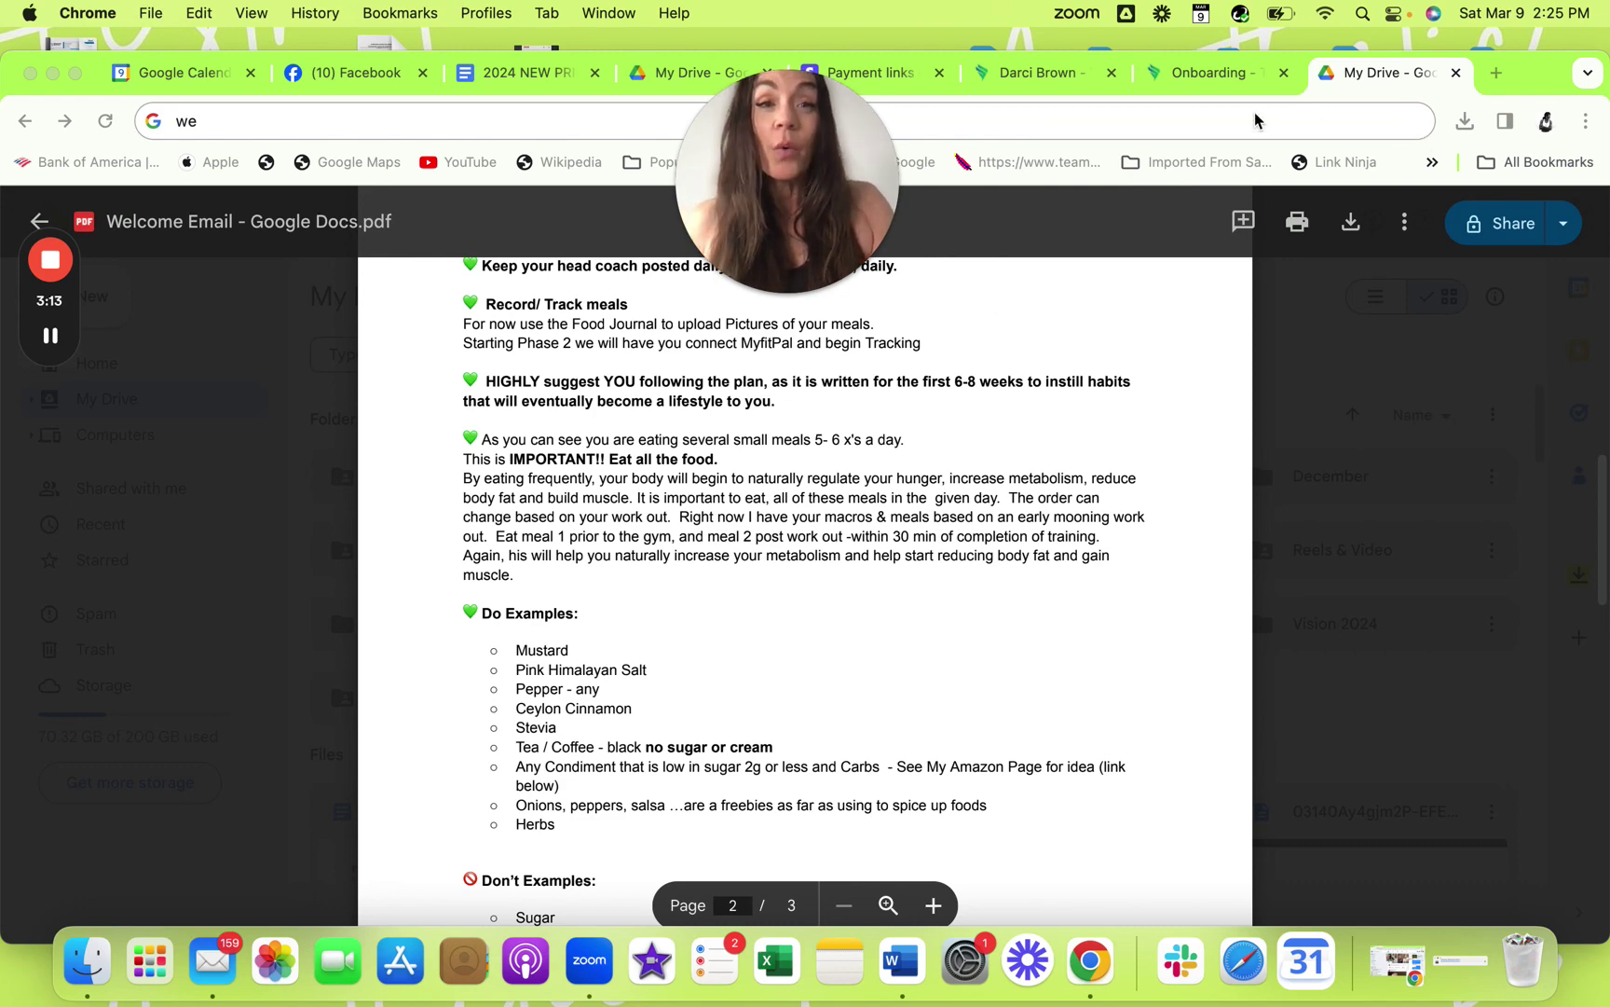
Return to the Onboarding autoflow's Day 1–14 task calendar
left_click(1203, 76)
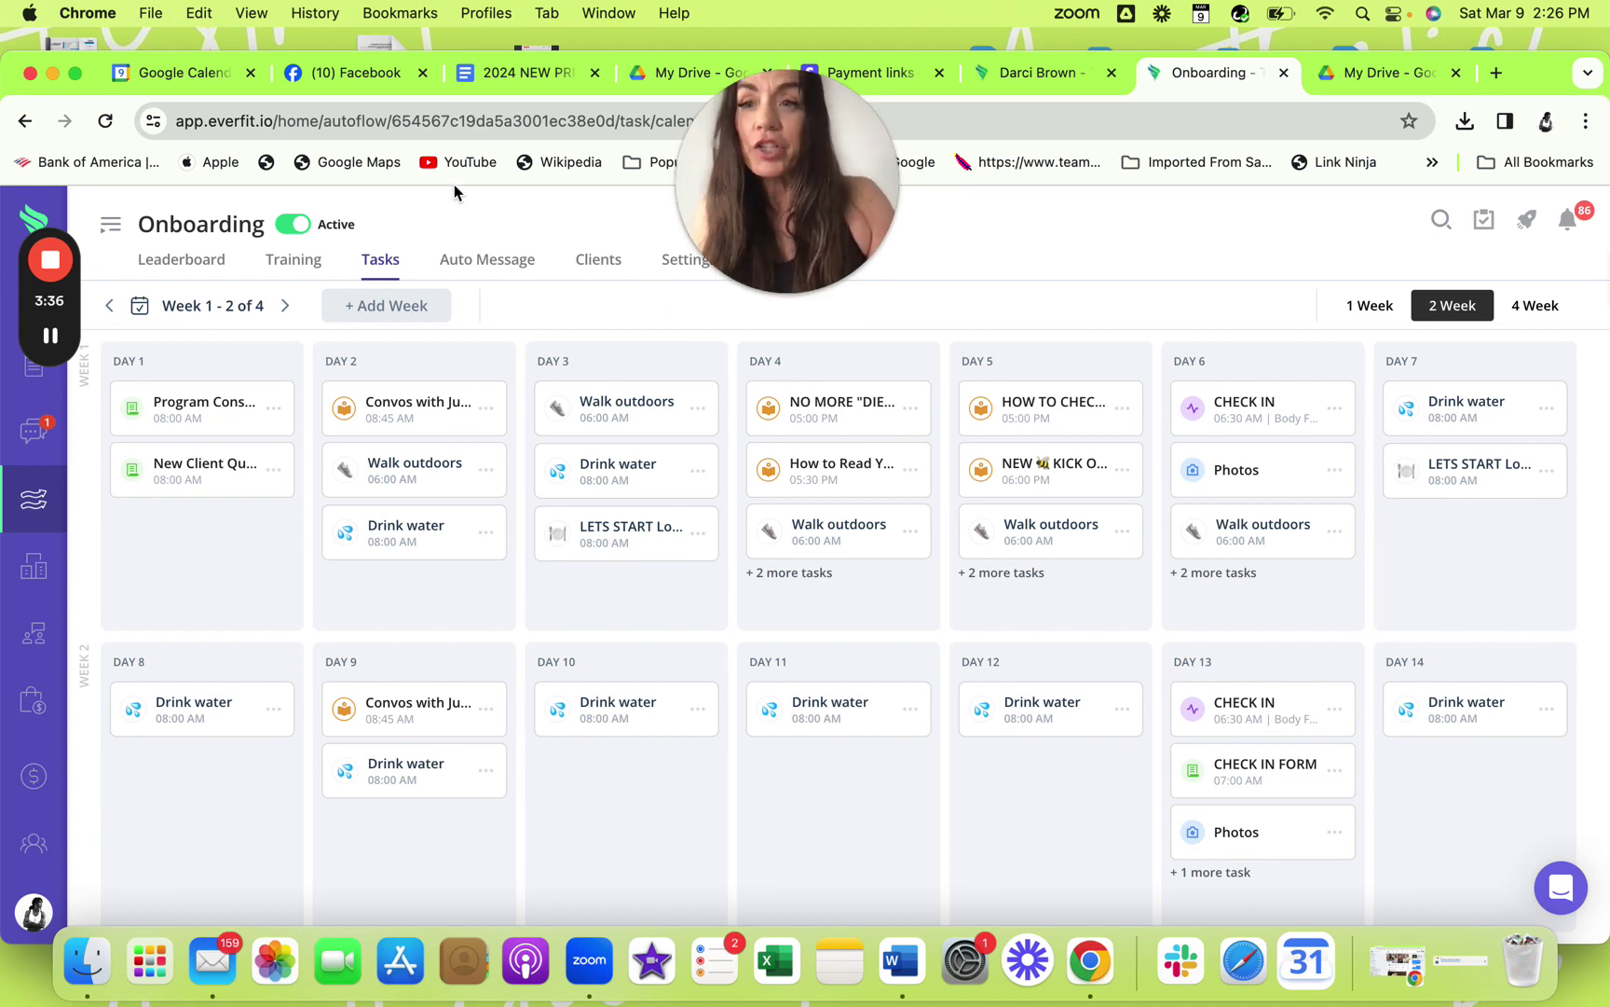
mouse_move(34, 567)
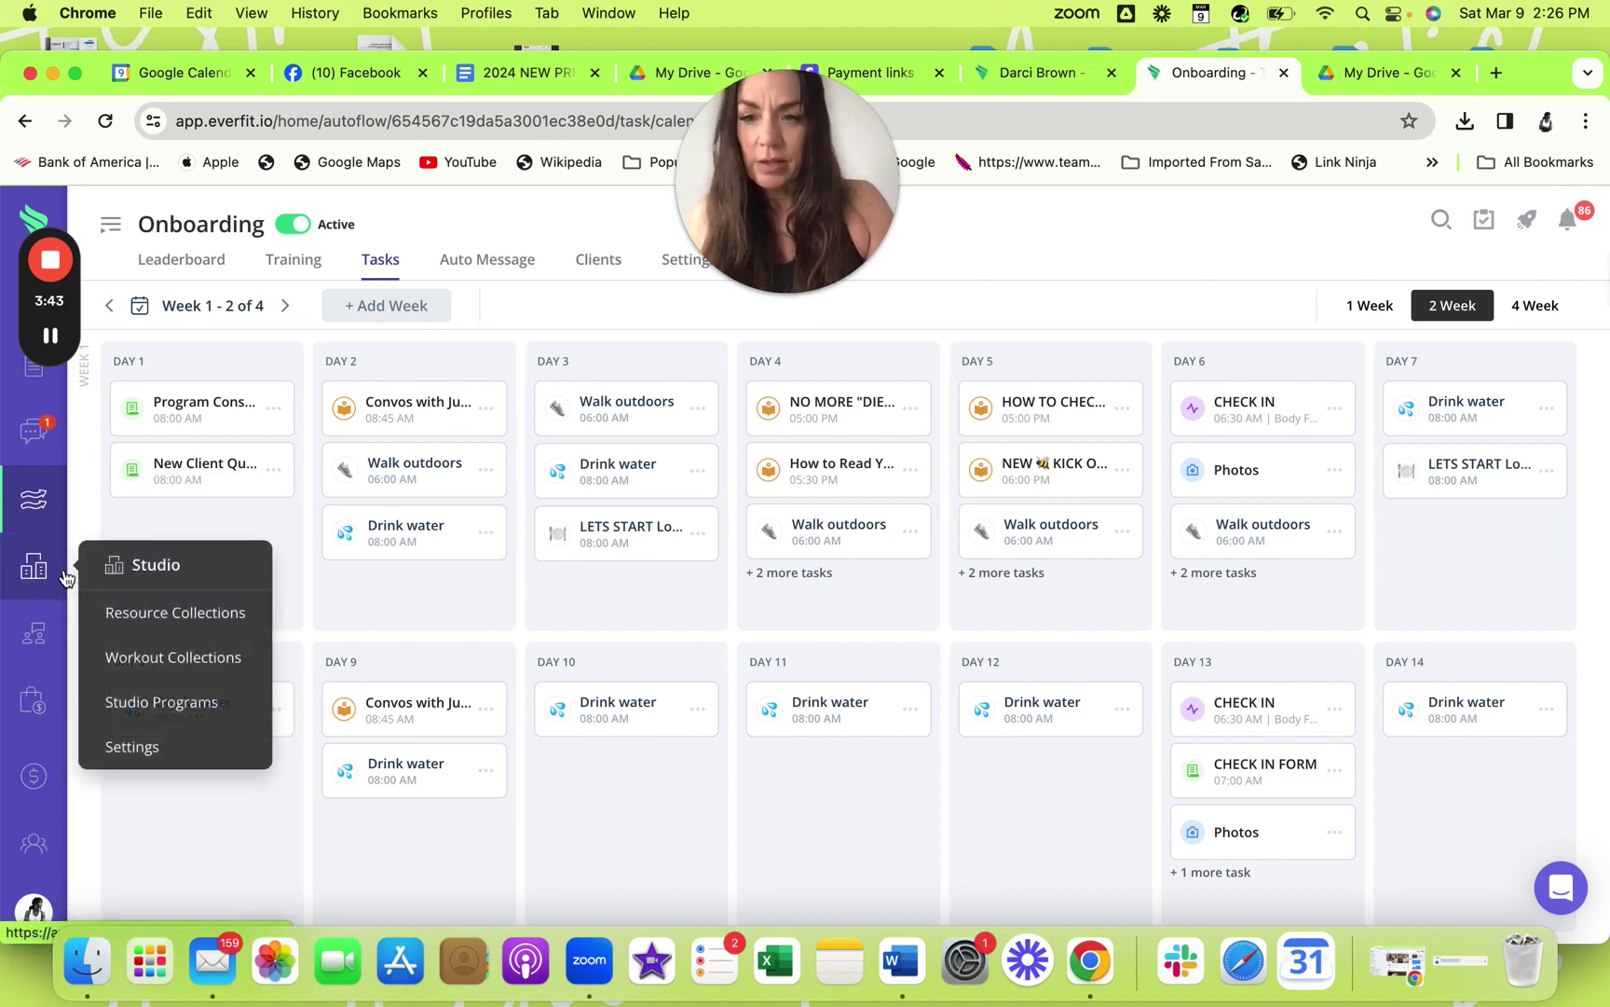
Go to Studio's Resource Collections and select the ON Boarding collection
left_click(175, 611)
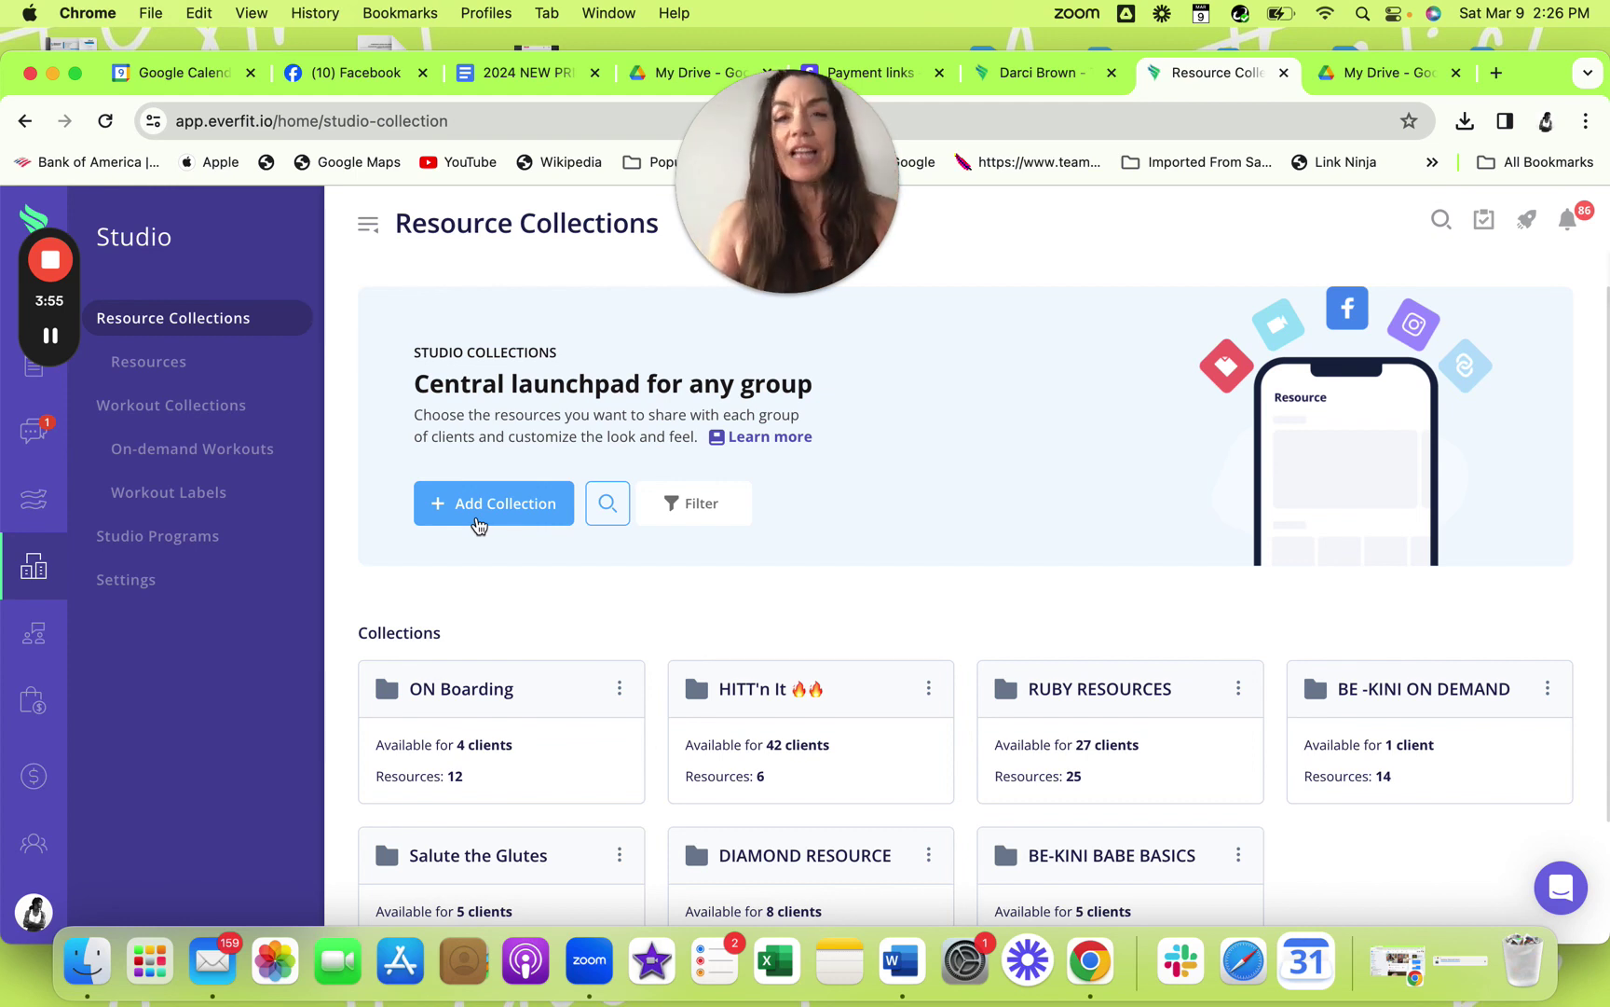
left_click(460, 694)
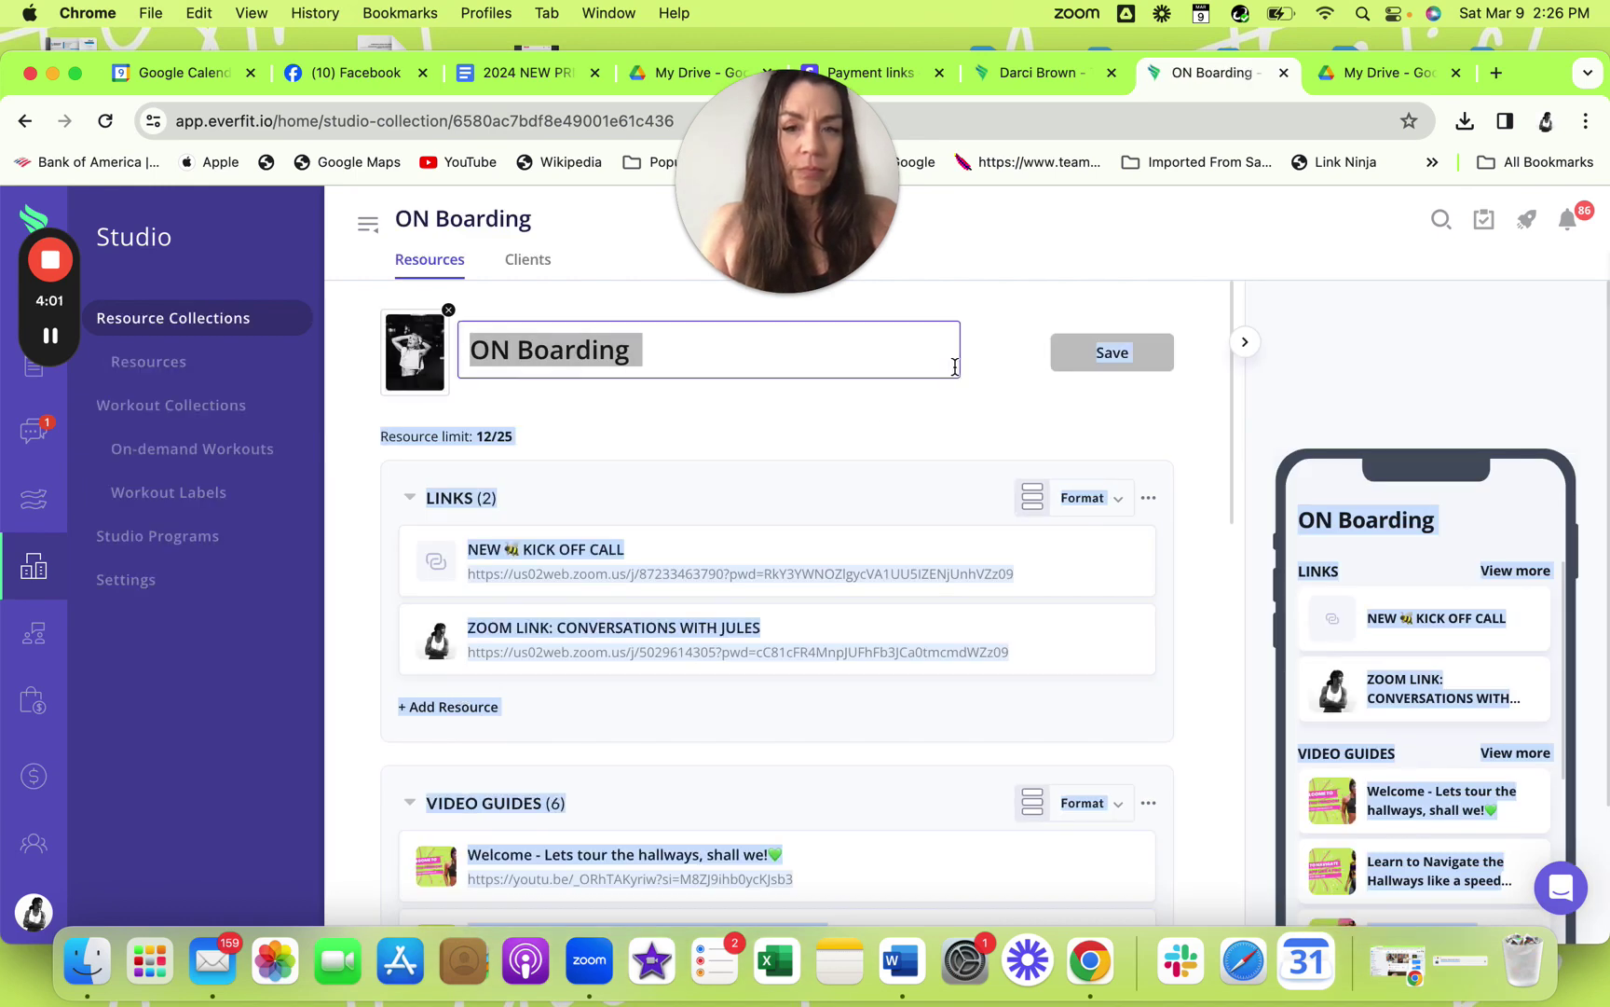
left_click(931, 479)
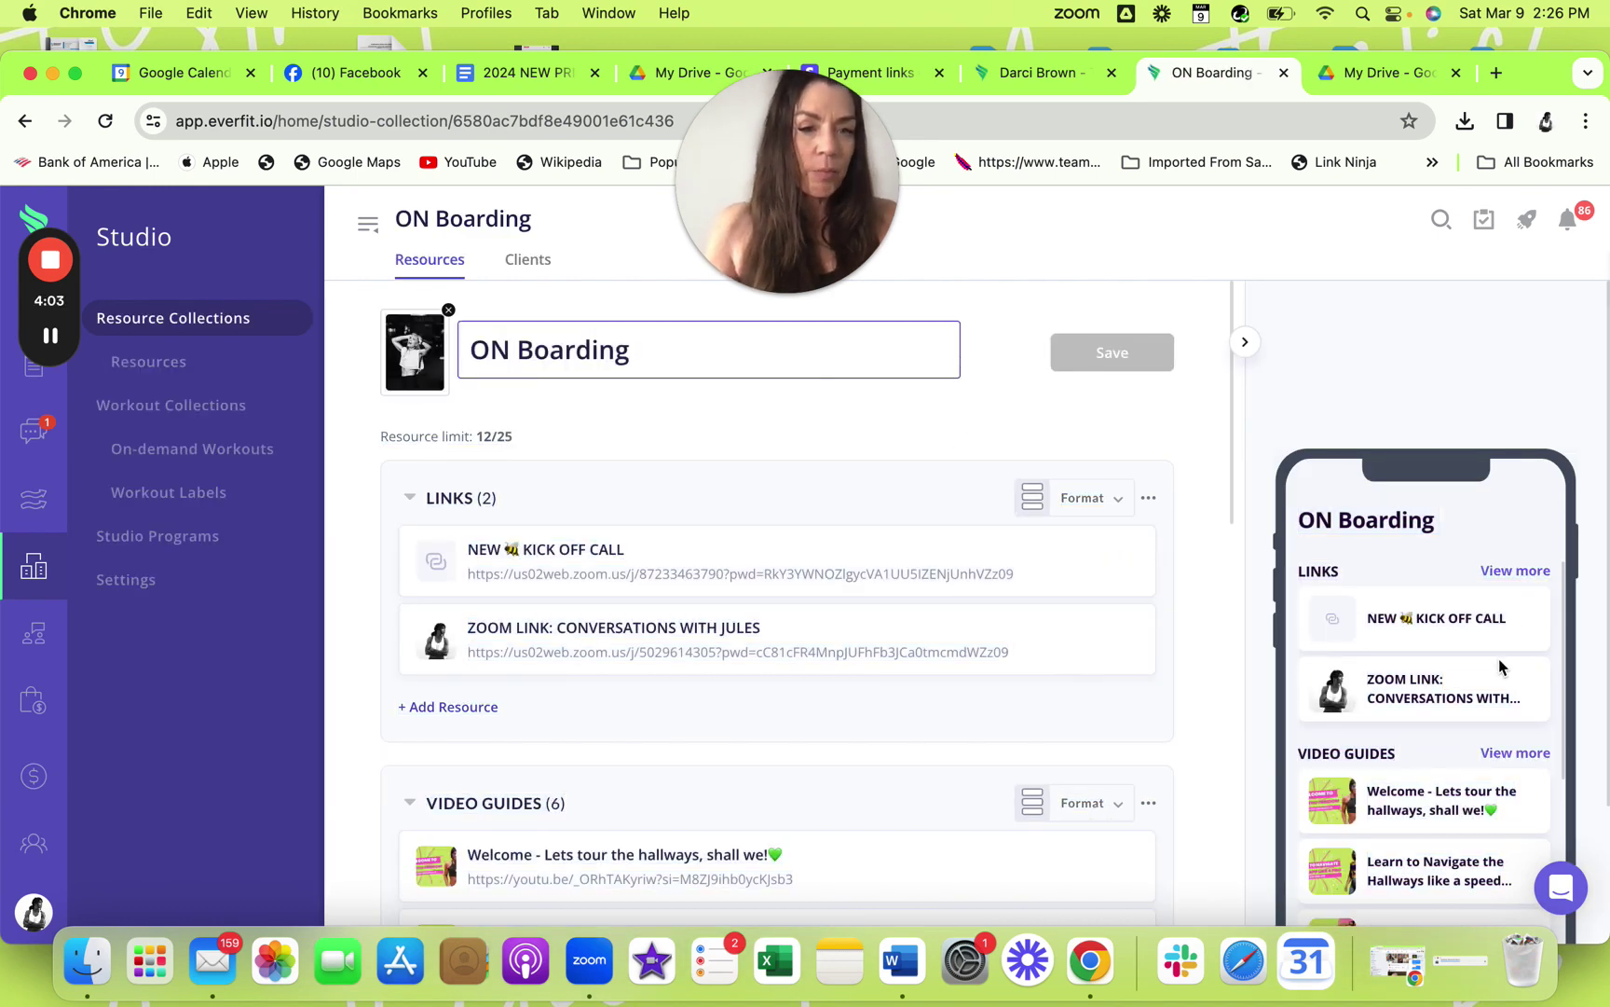
scroll(1460, 676, "down", 3)
scroll(1458, 671, "down", 3)
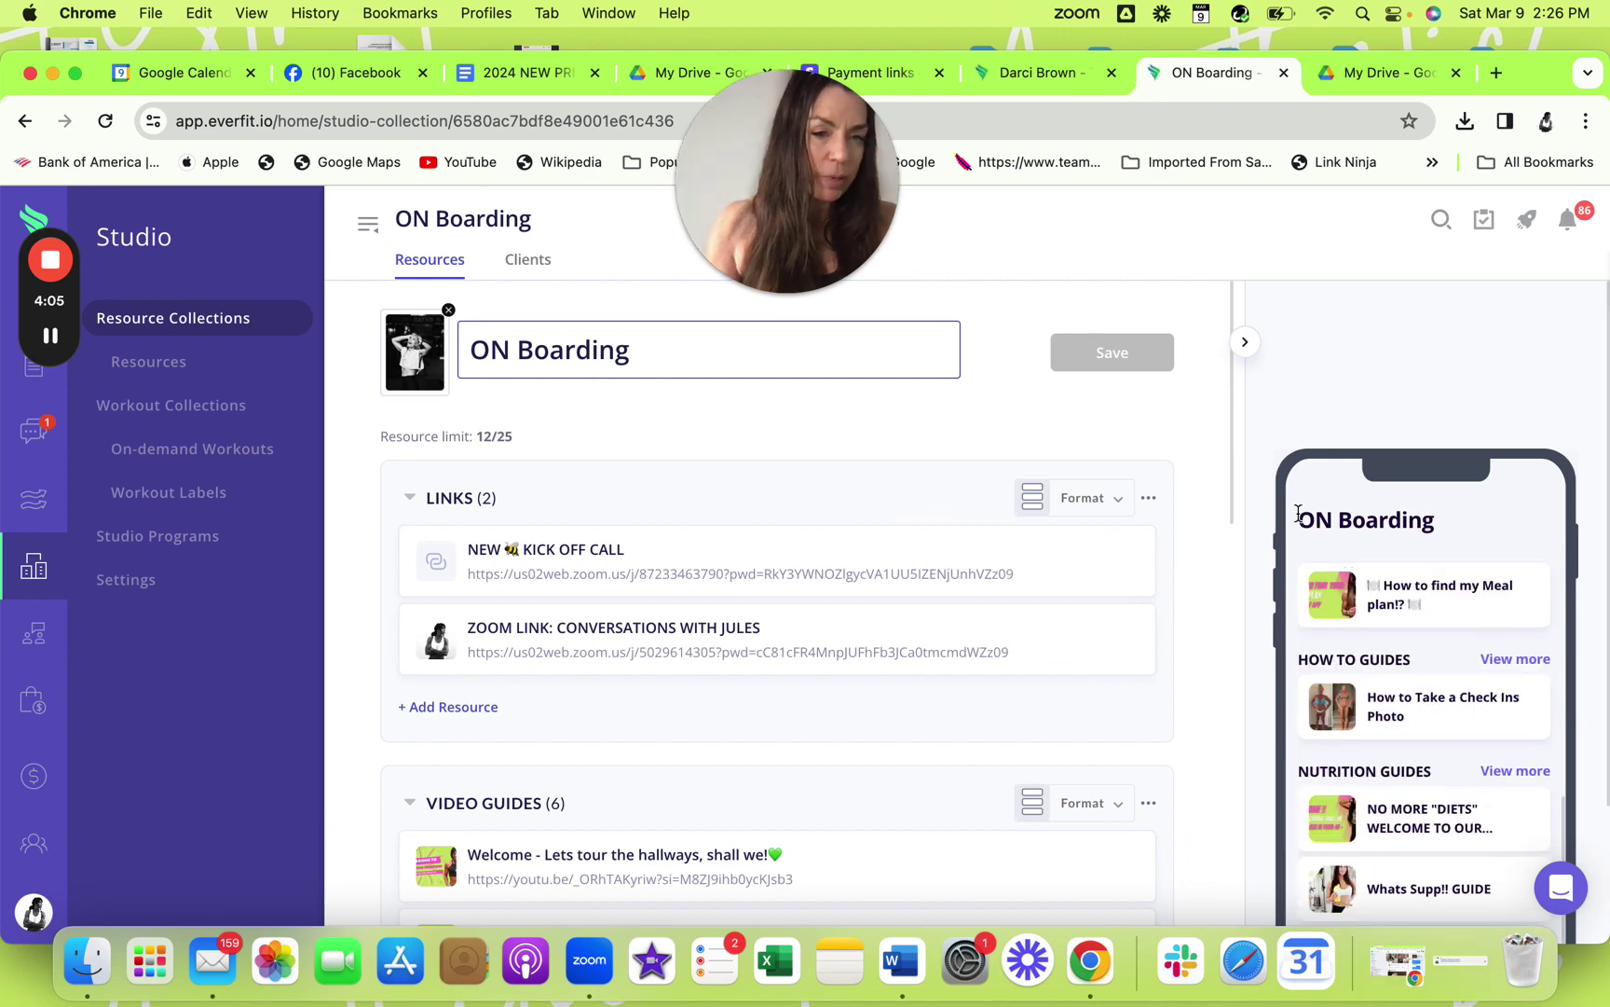
scroll(1410, 716, "down", 2)
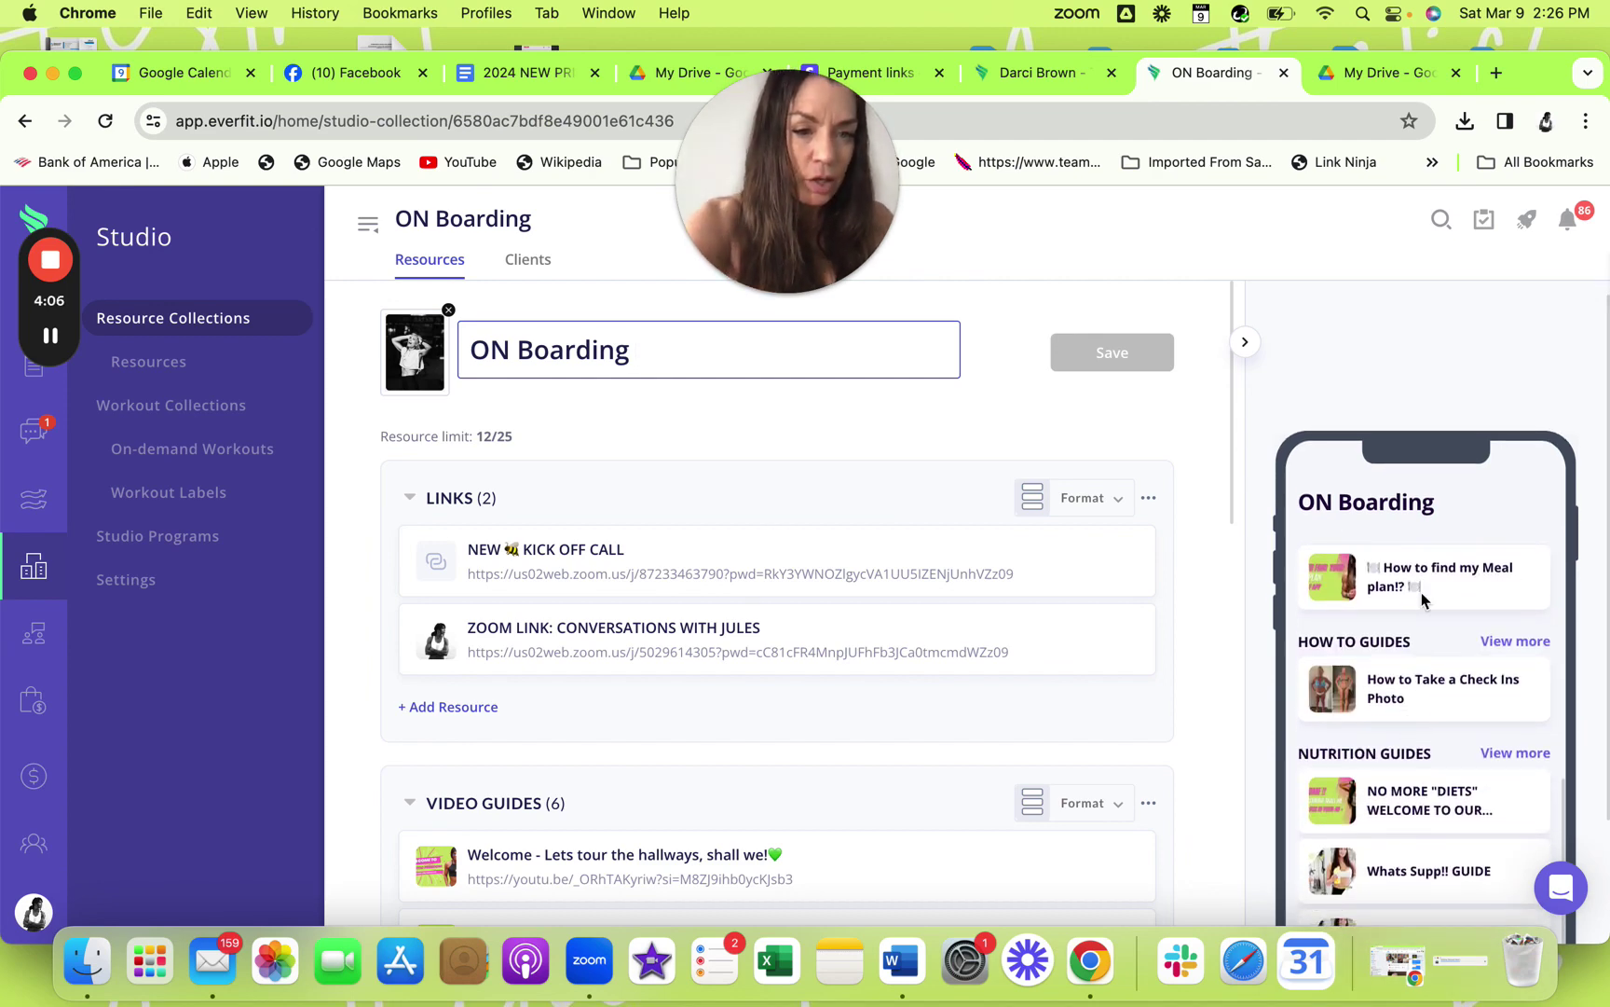
scroll(1417, 592, "up", 2)
scroll(1398, 631, "up", 1)
scroll(1399, 631, "up", 3)
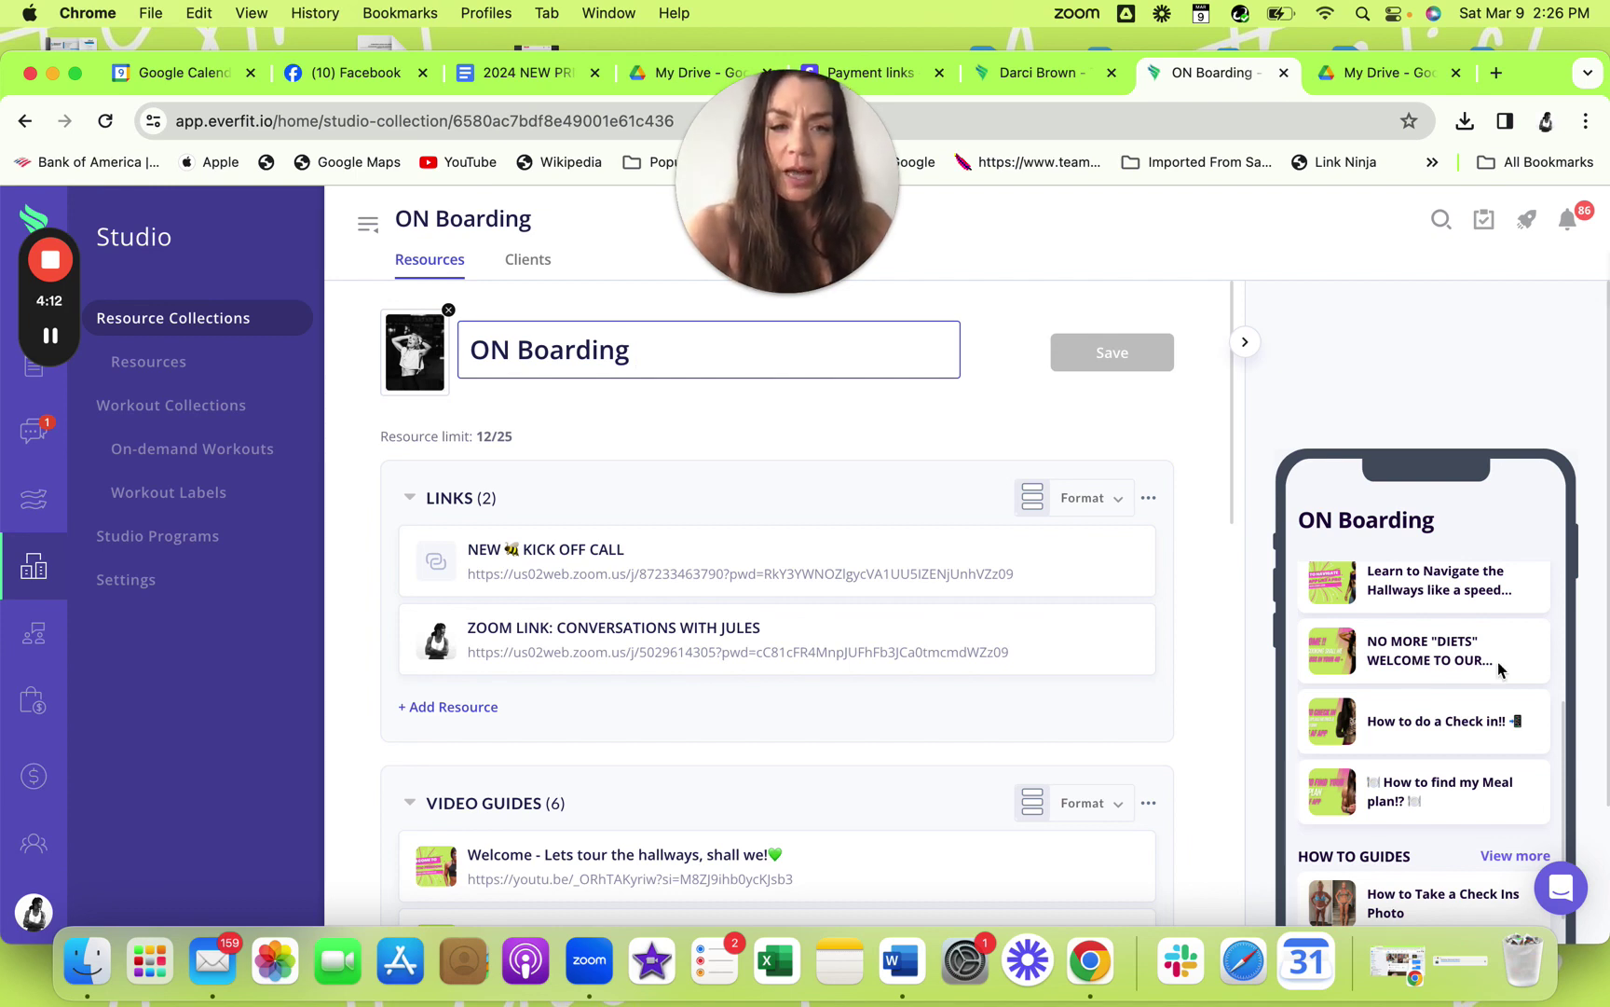
scroll(1499, 668, "up", 2)
scroll(1483, 645, "up", 2)
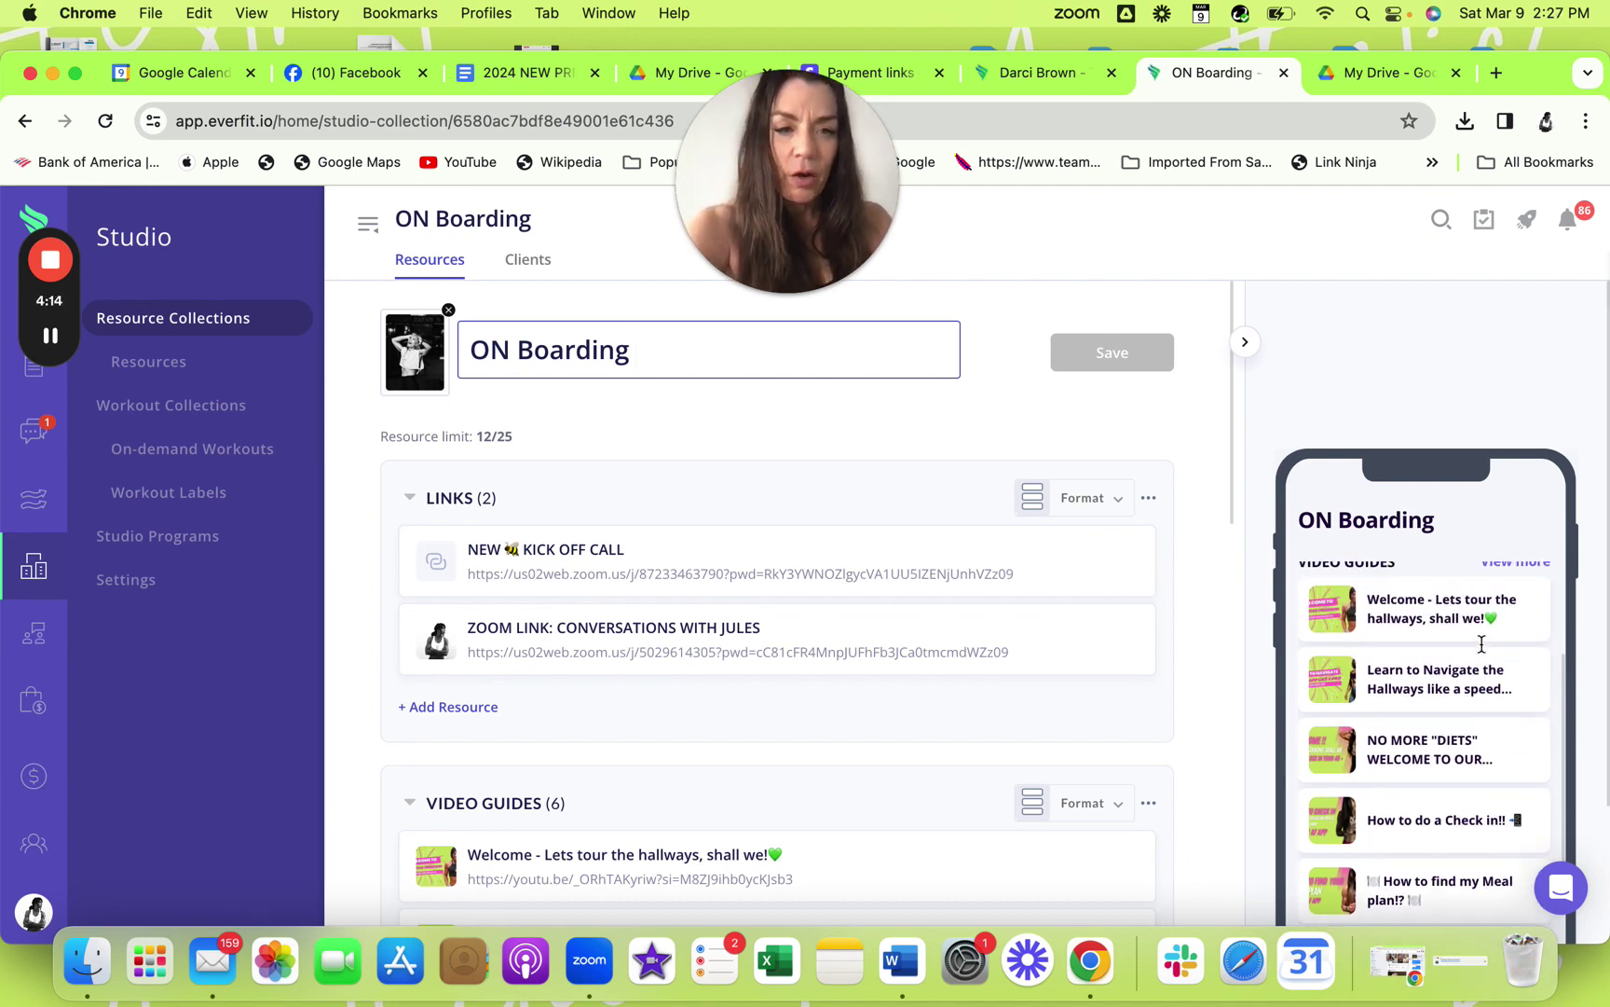
scroll(1483, 645, "up", 2)
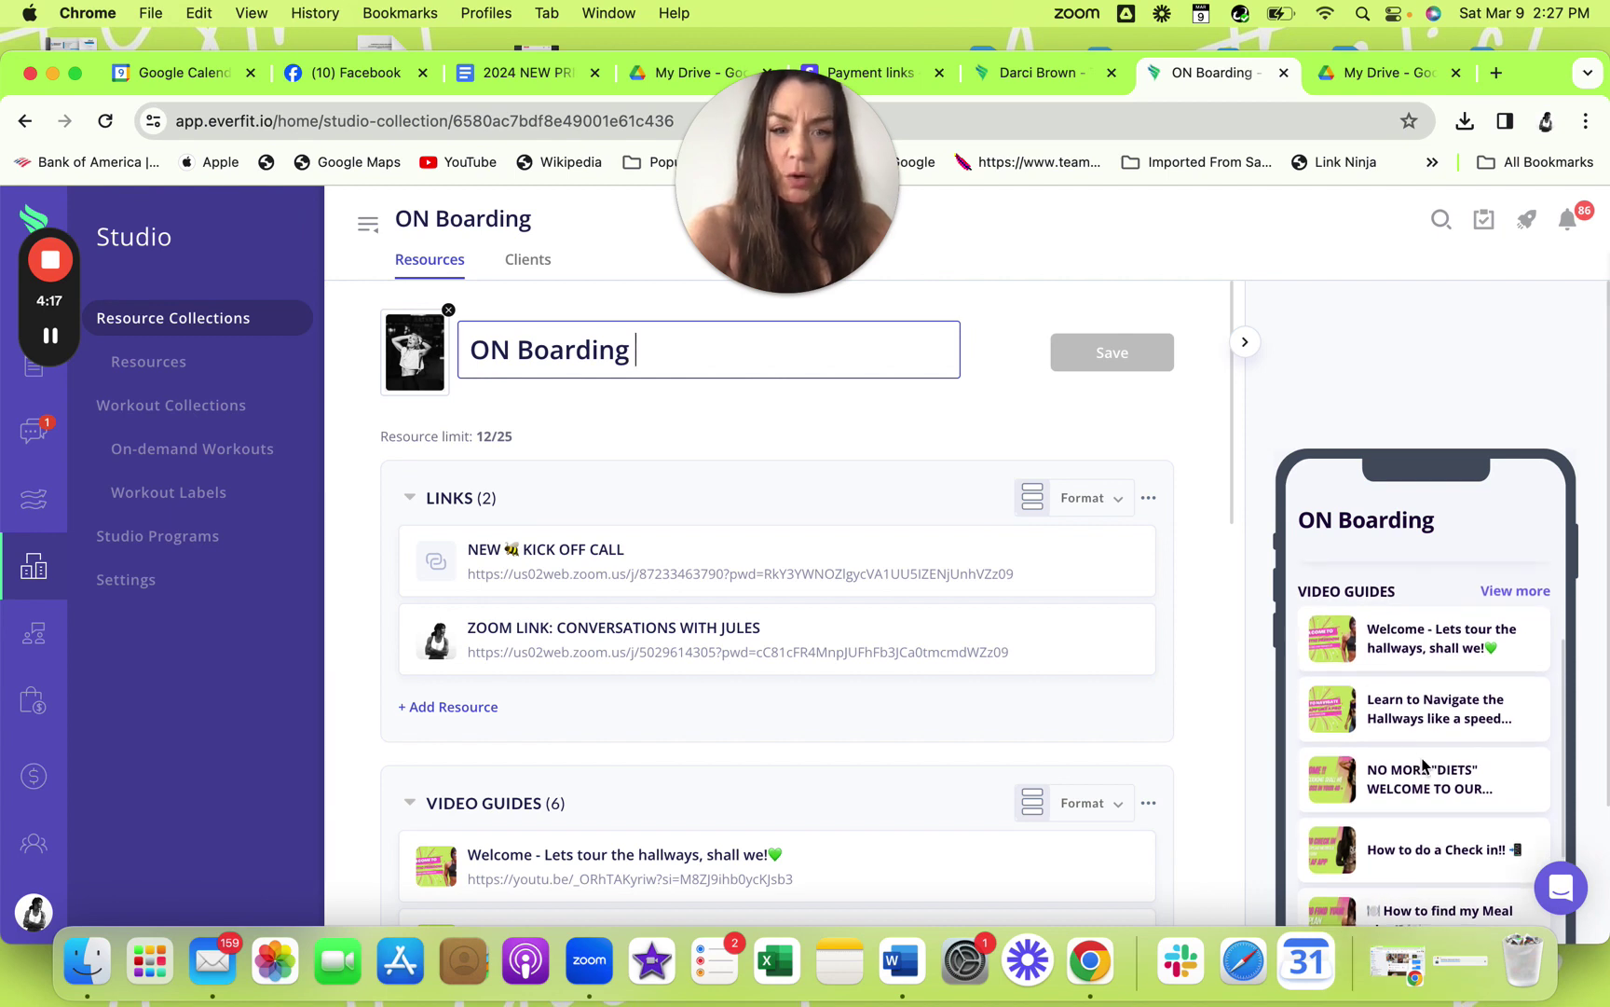
scroll(1407, 764, "down", 3)
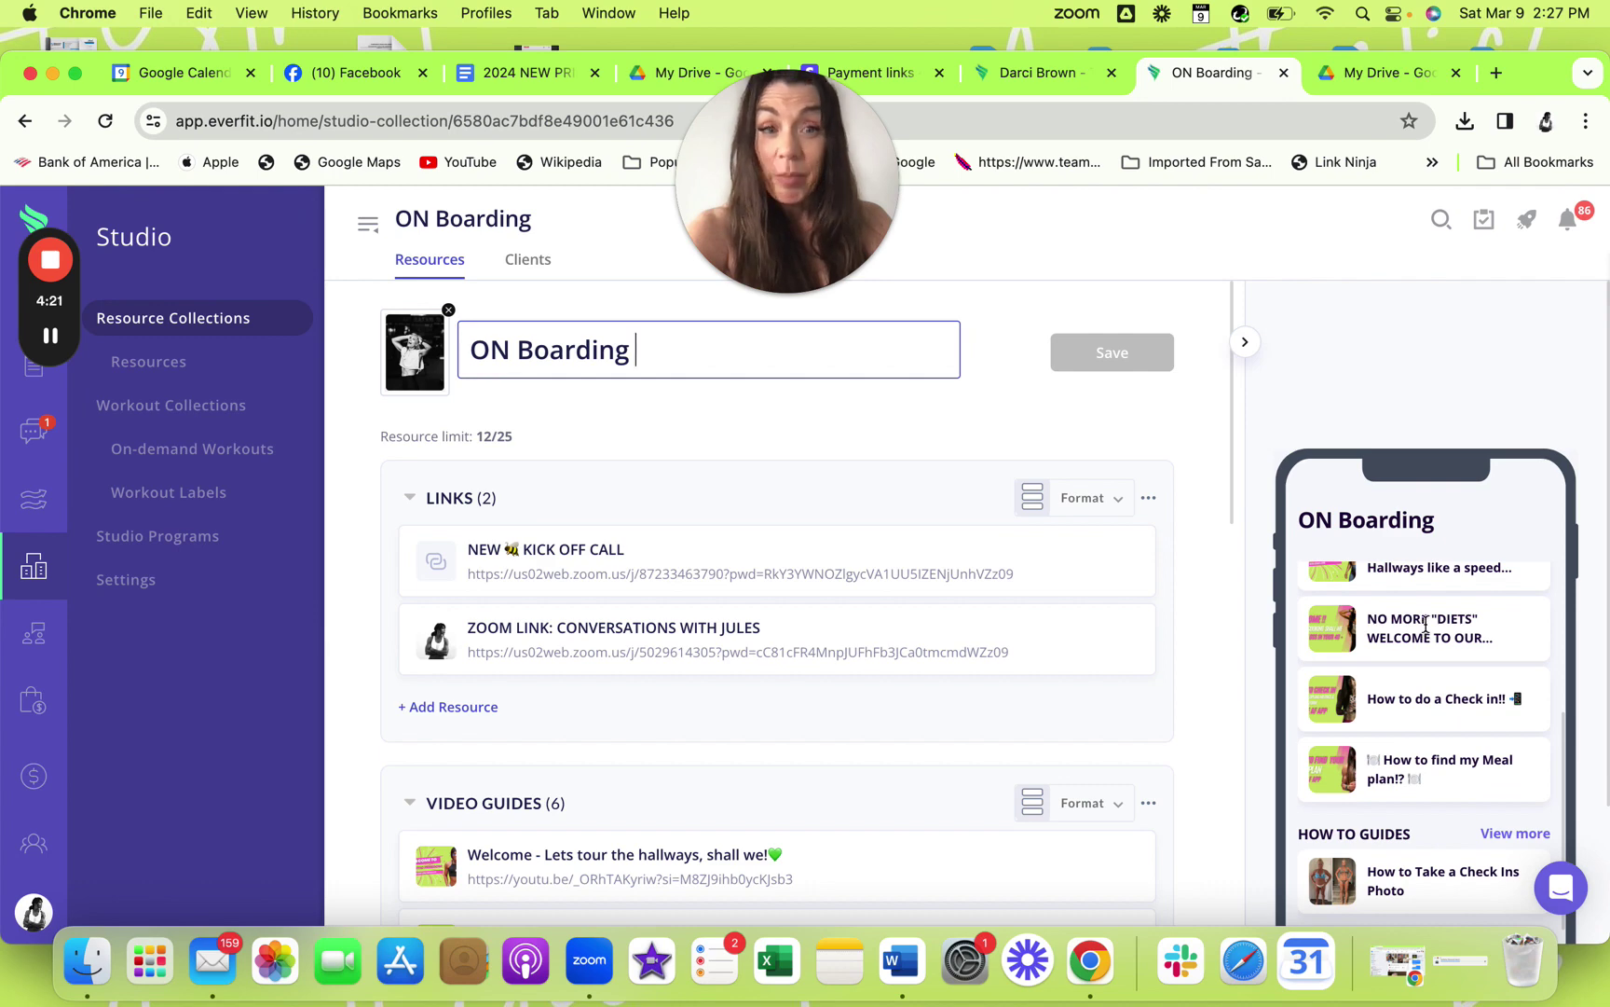
scroll(1425, 626, "up", 3)
scroll(1426, 627, "up", 2)
scroll(1429, 627, "down", 6)
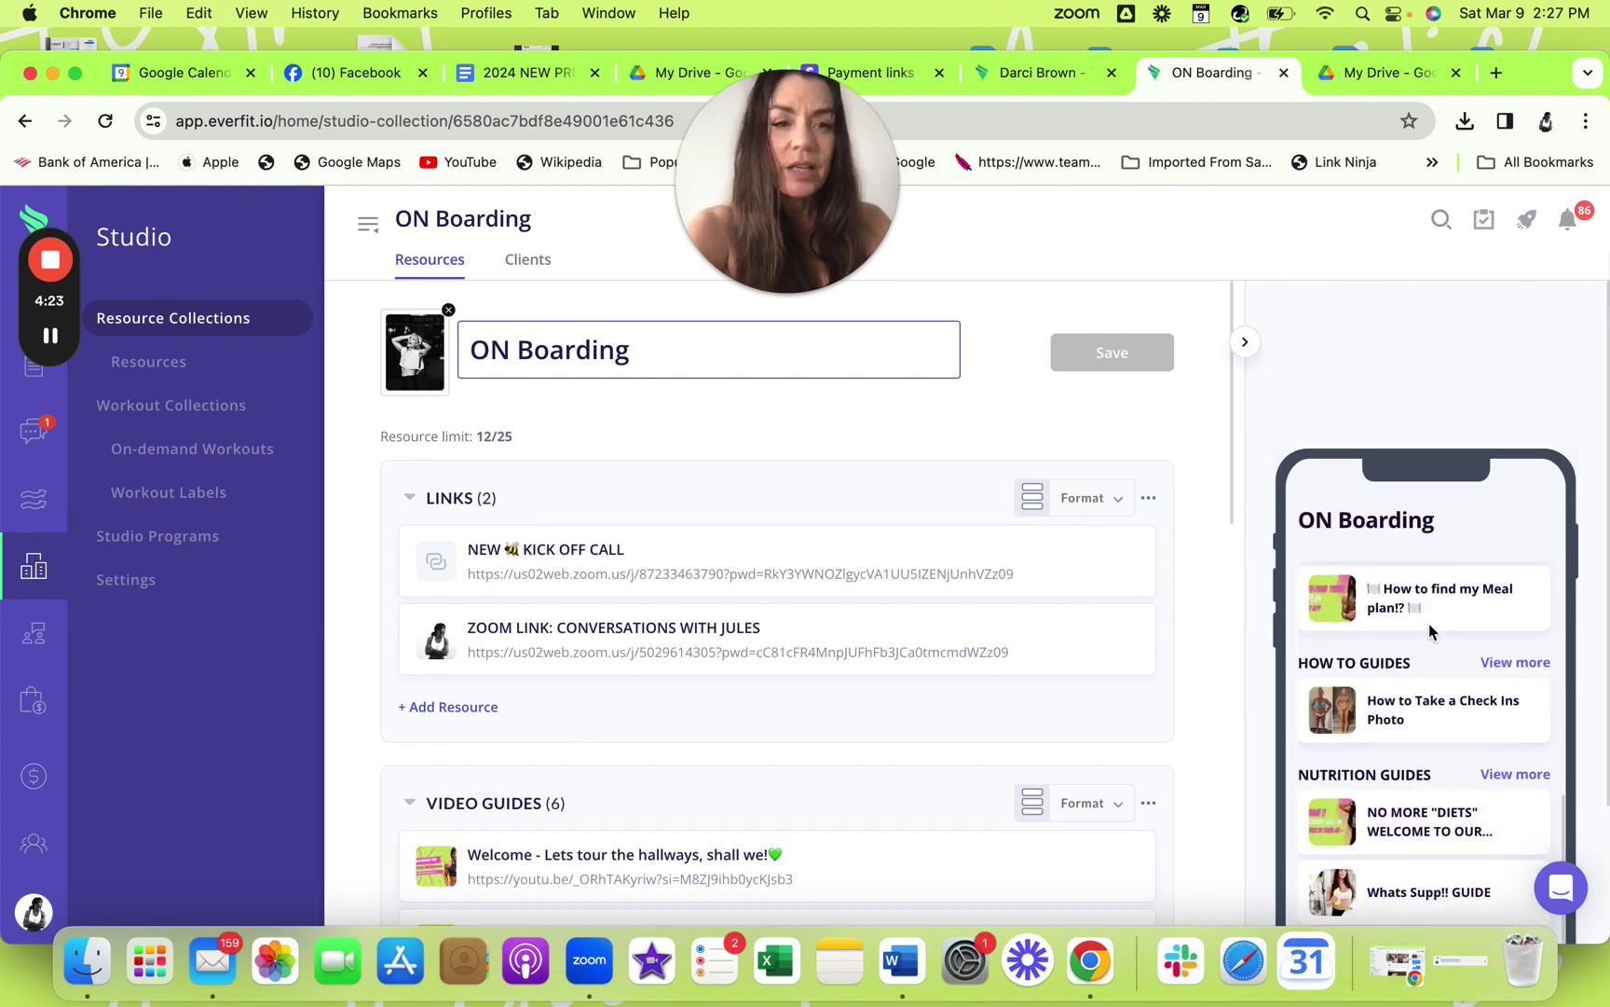
scroll(1406, 737, "down", 3)
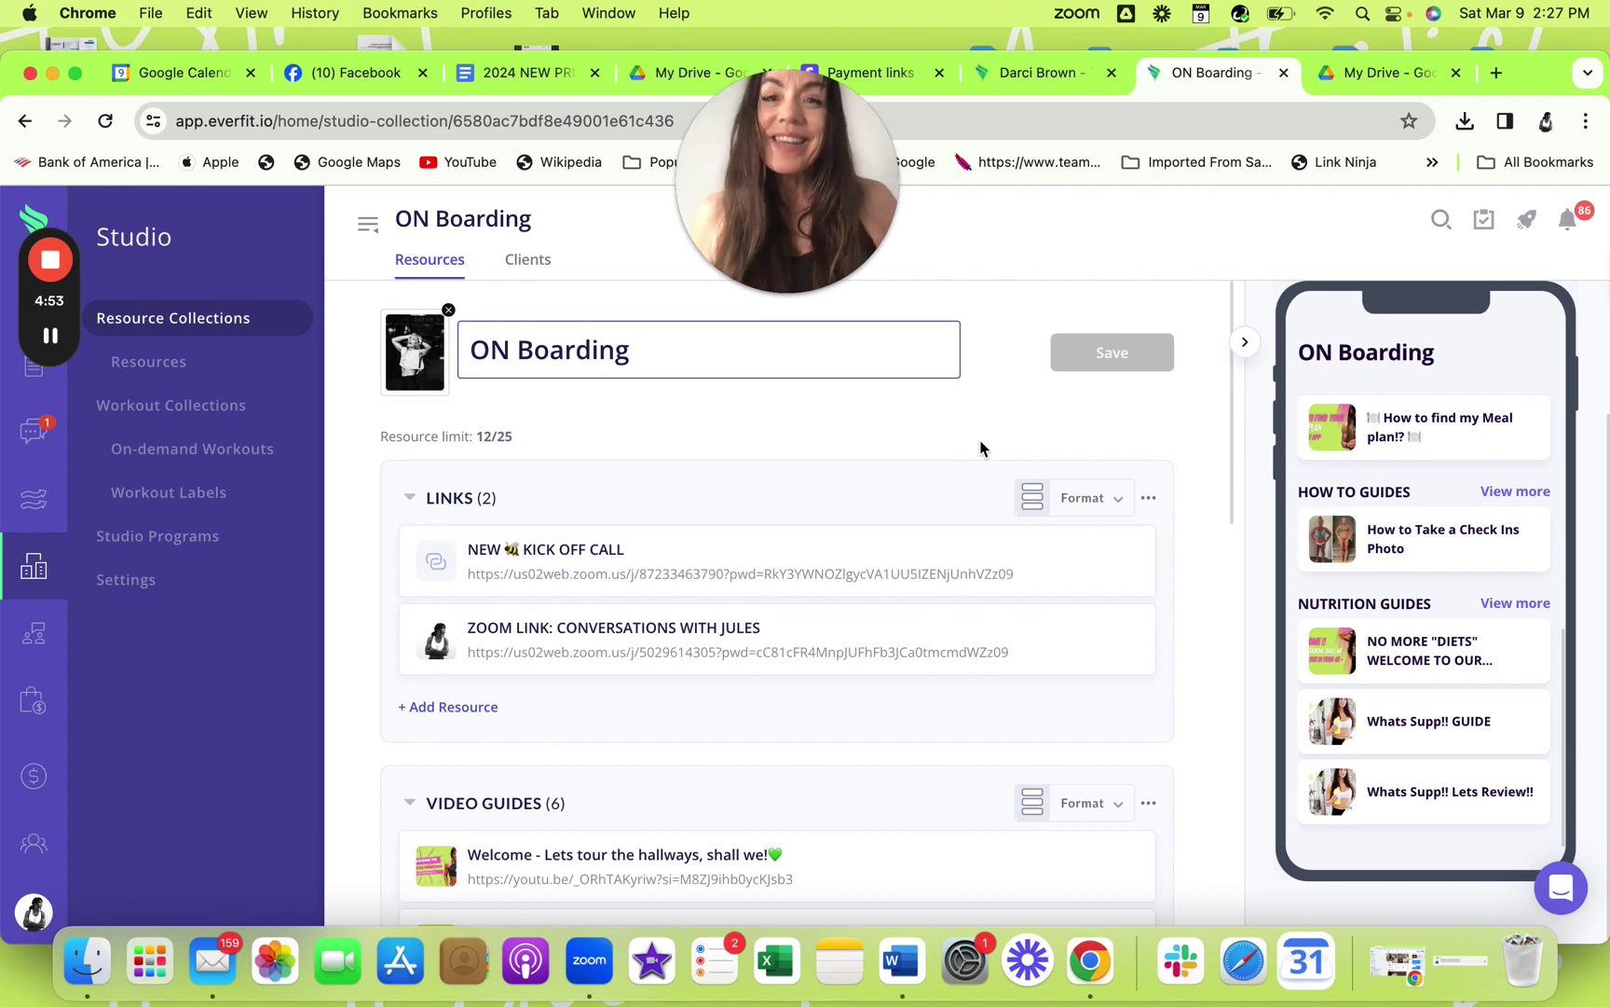
left_click(1045, 74)
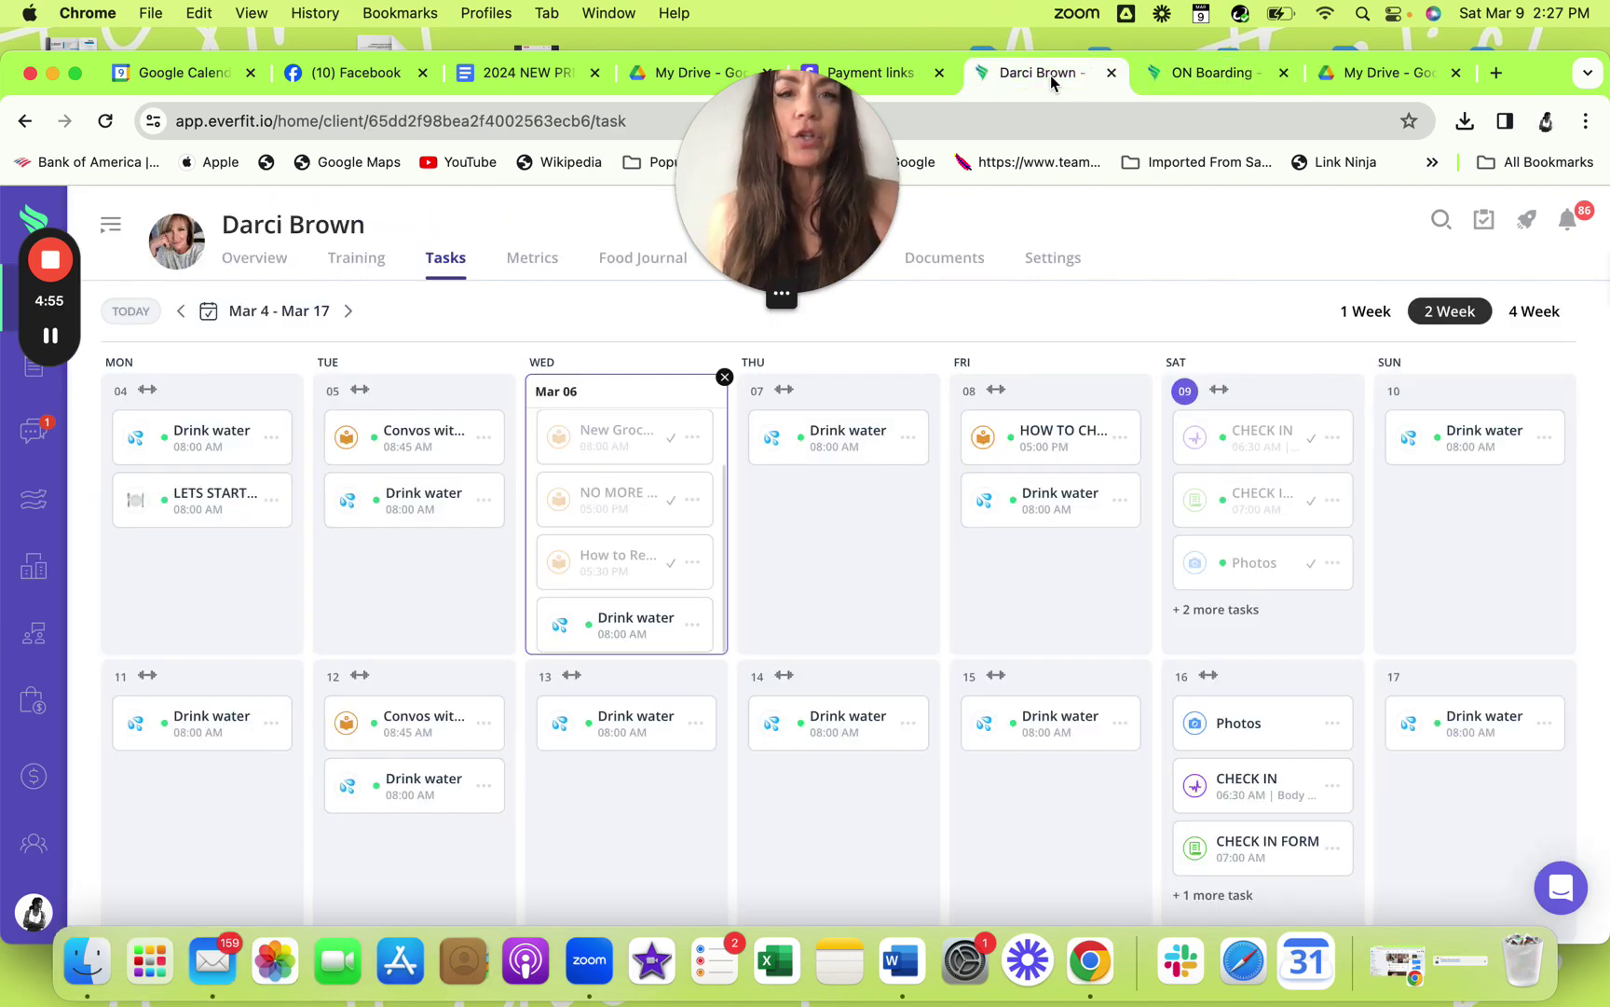
mouse_move(625, 516)
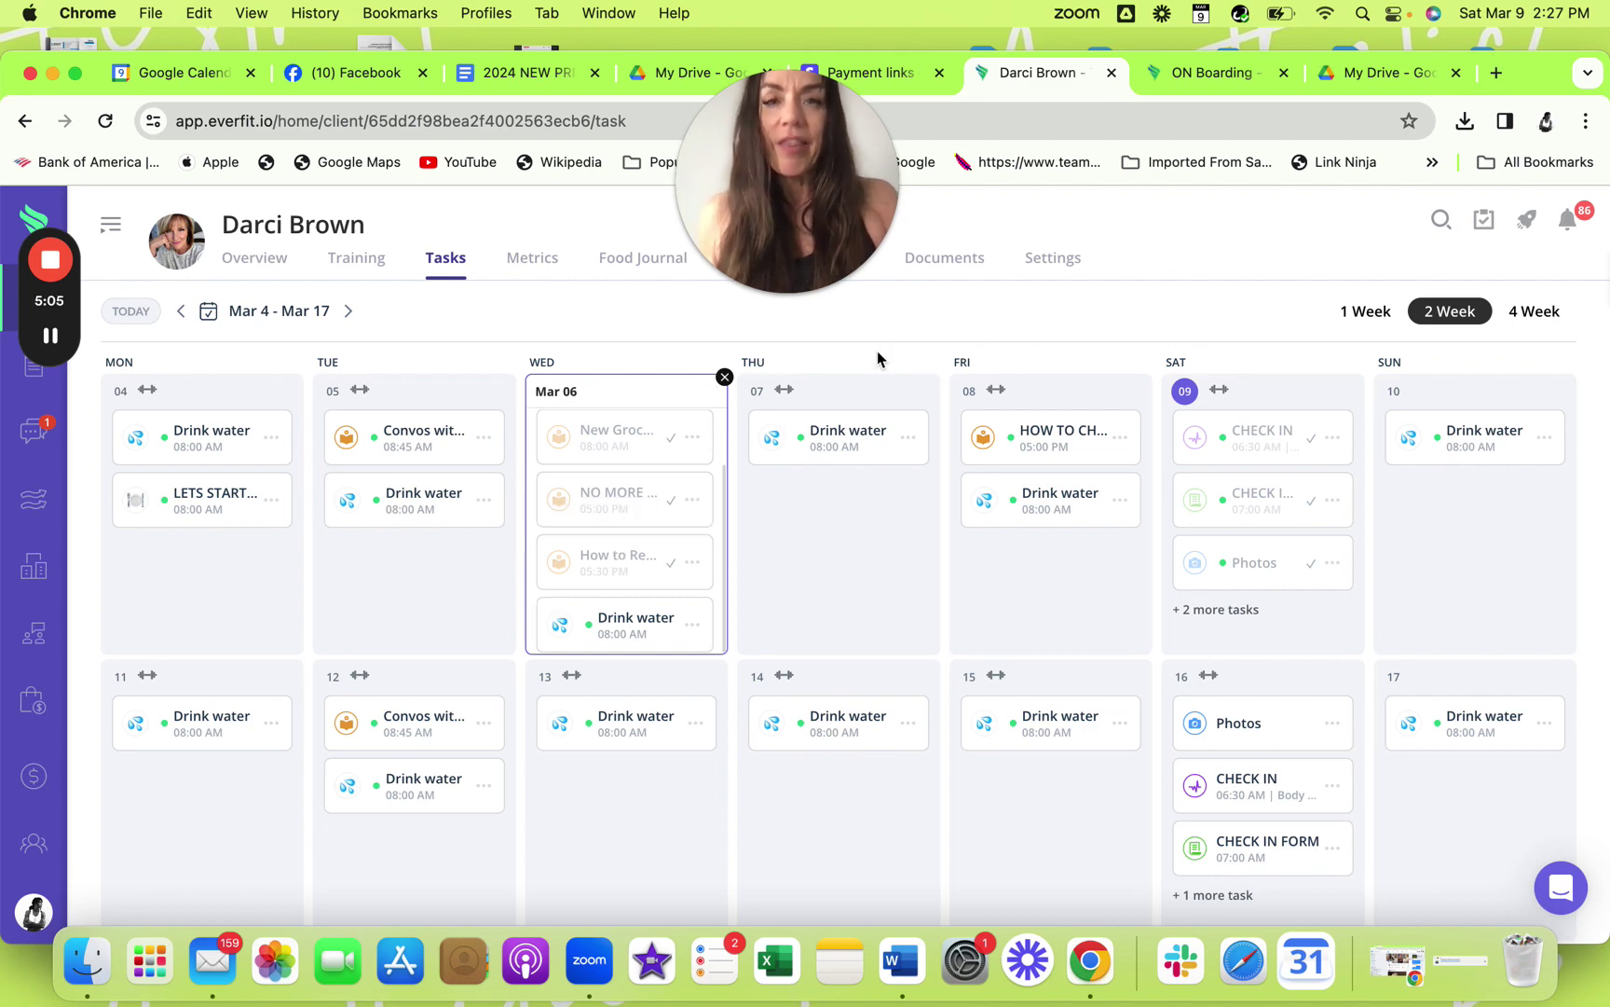
left_click(1204, 80)
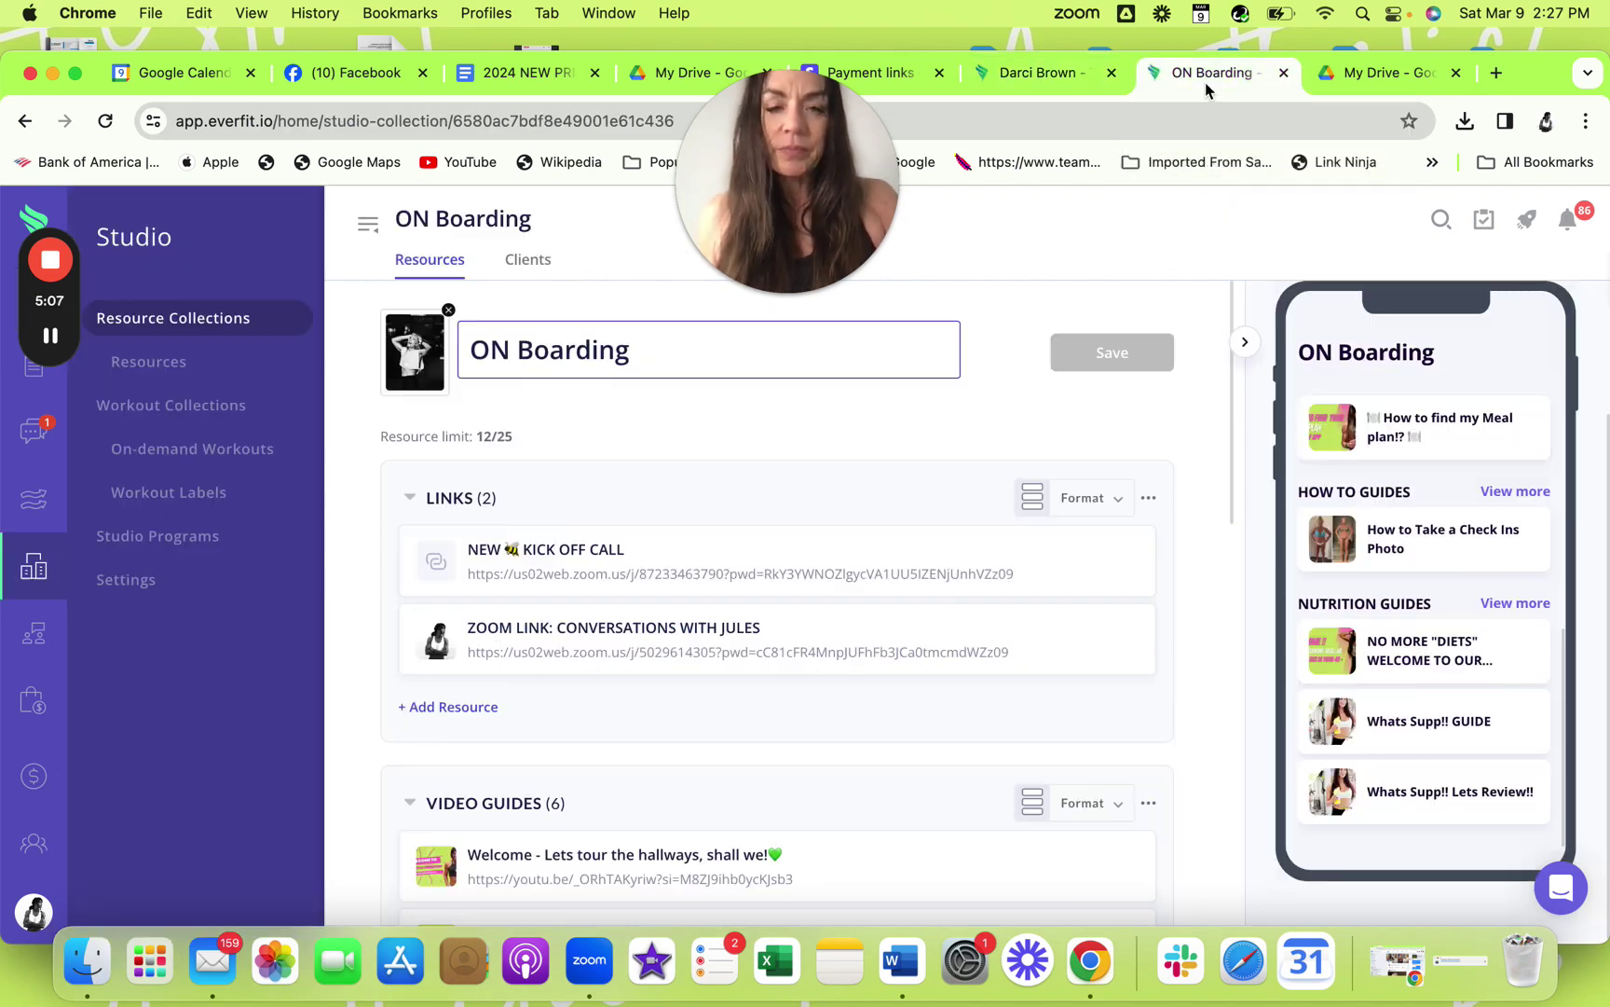
scroll(810, 607, "down", 3)
scroll(809, 606, "down", 3)
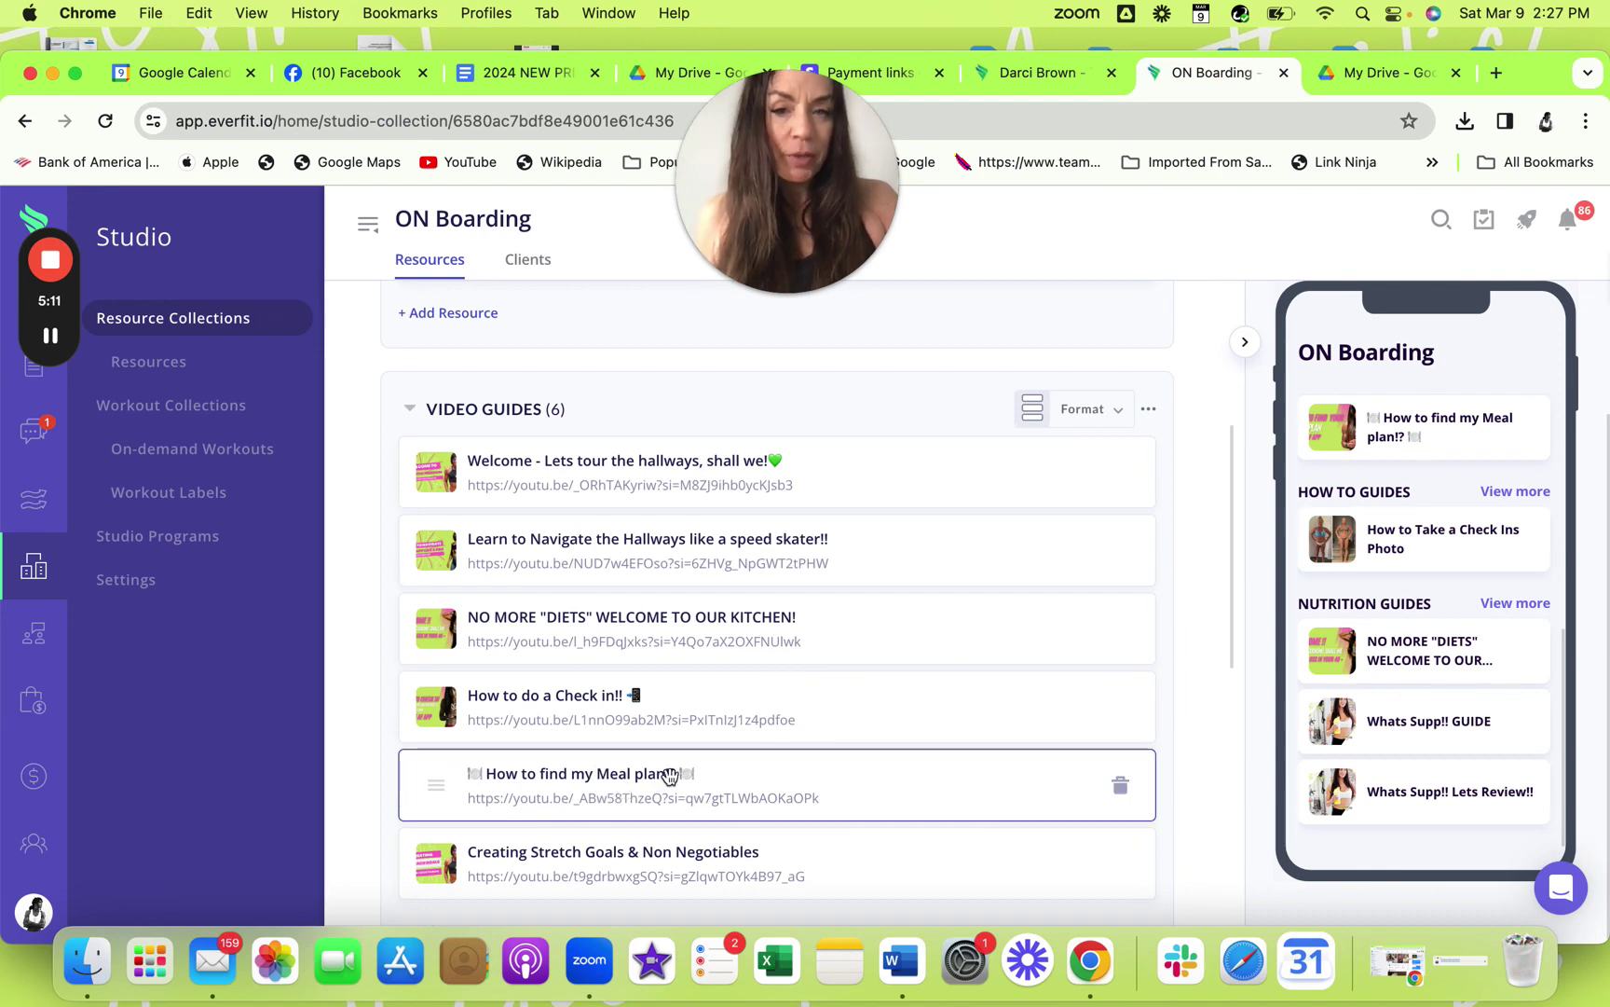
scroll(691, 730, "down", 3)
scroll(749, 637, "down", 2)
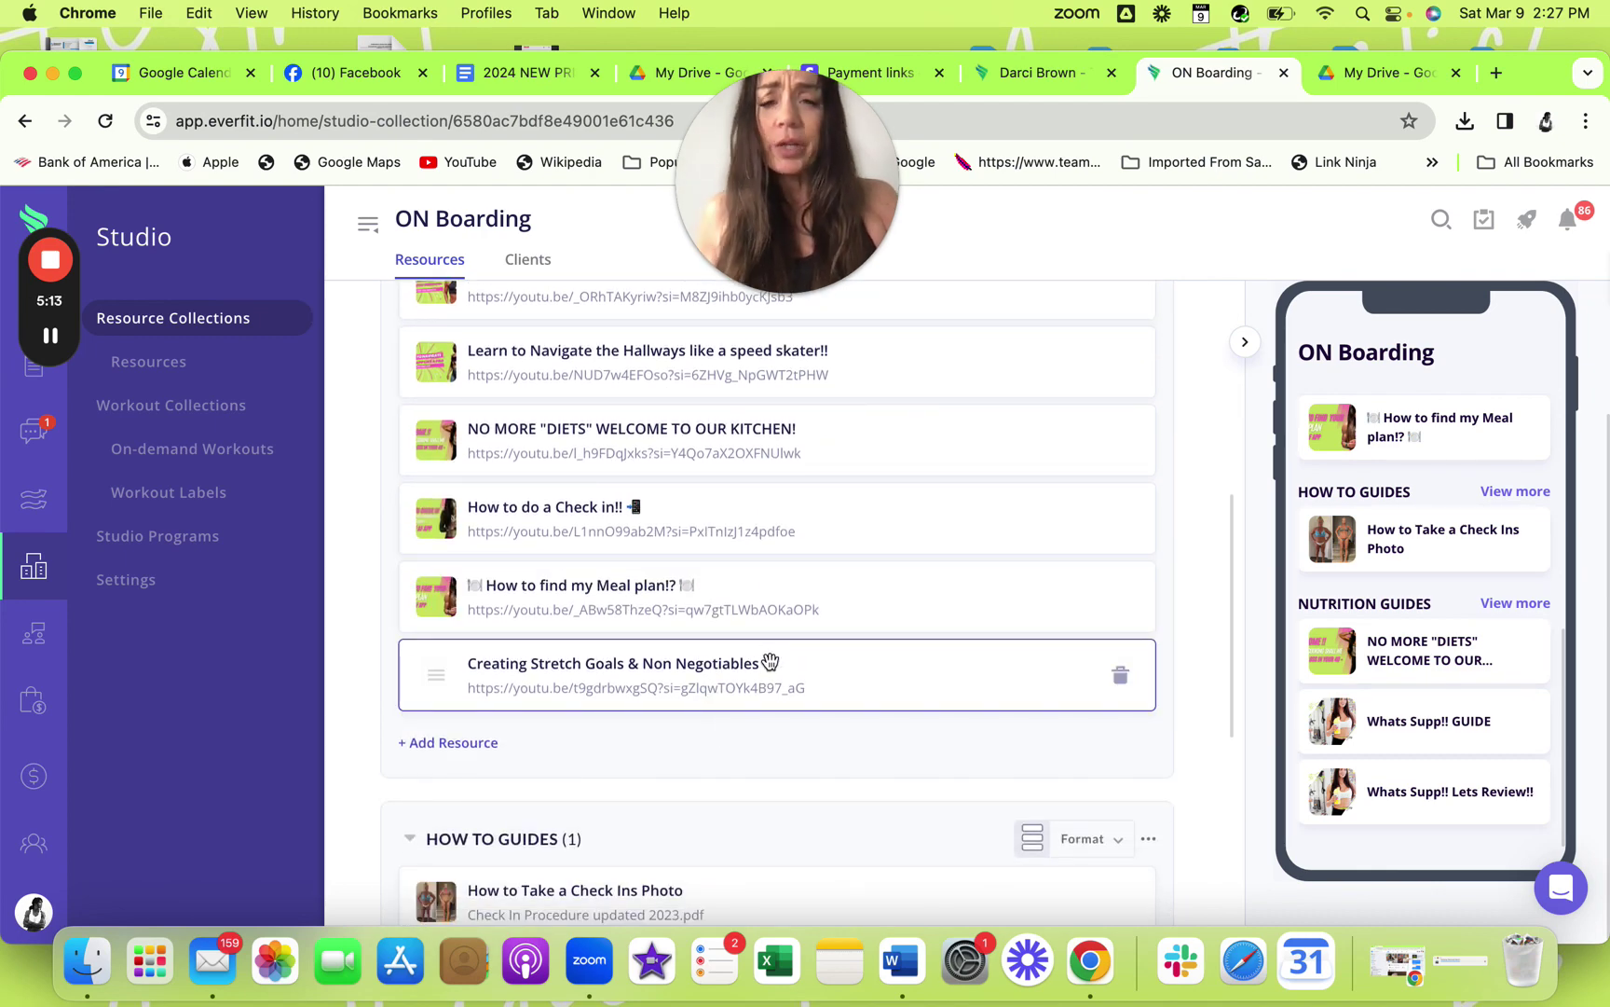
scroll(761, 686, "down", 3)
scroll(754, 700, "up", 3)
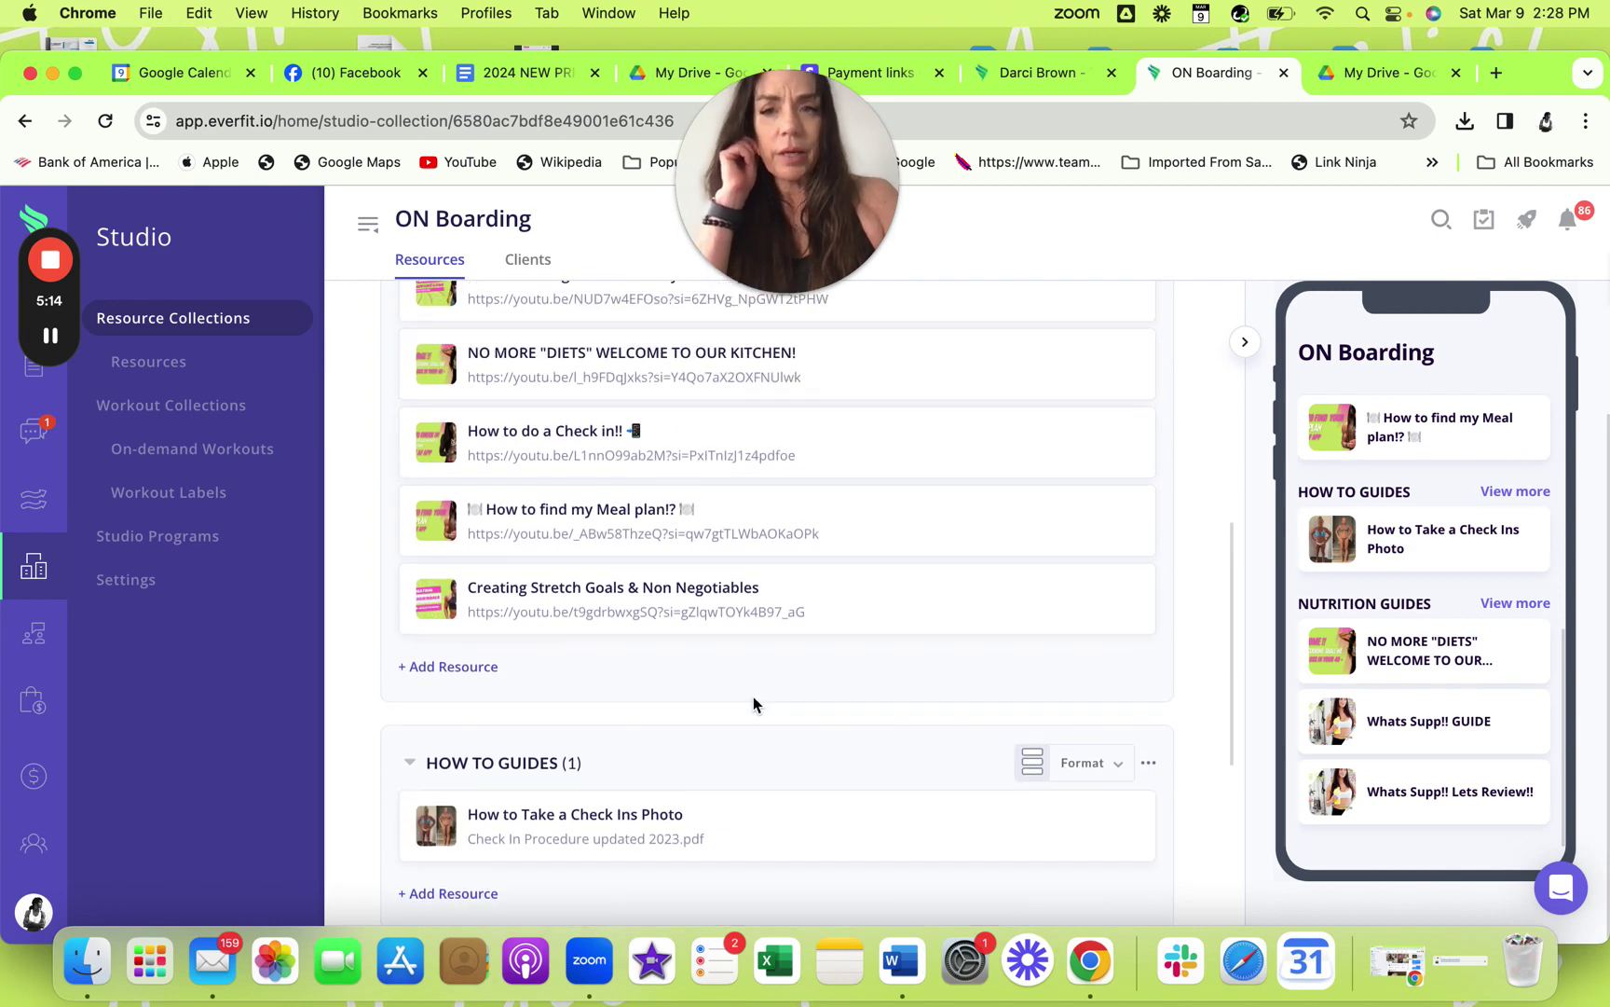
scroll(756, 687, "up", 2)
scroll(717, 630, "up", 3)
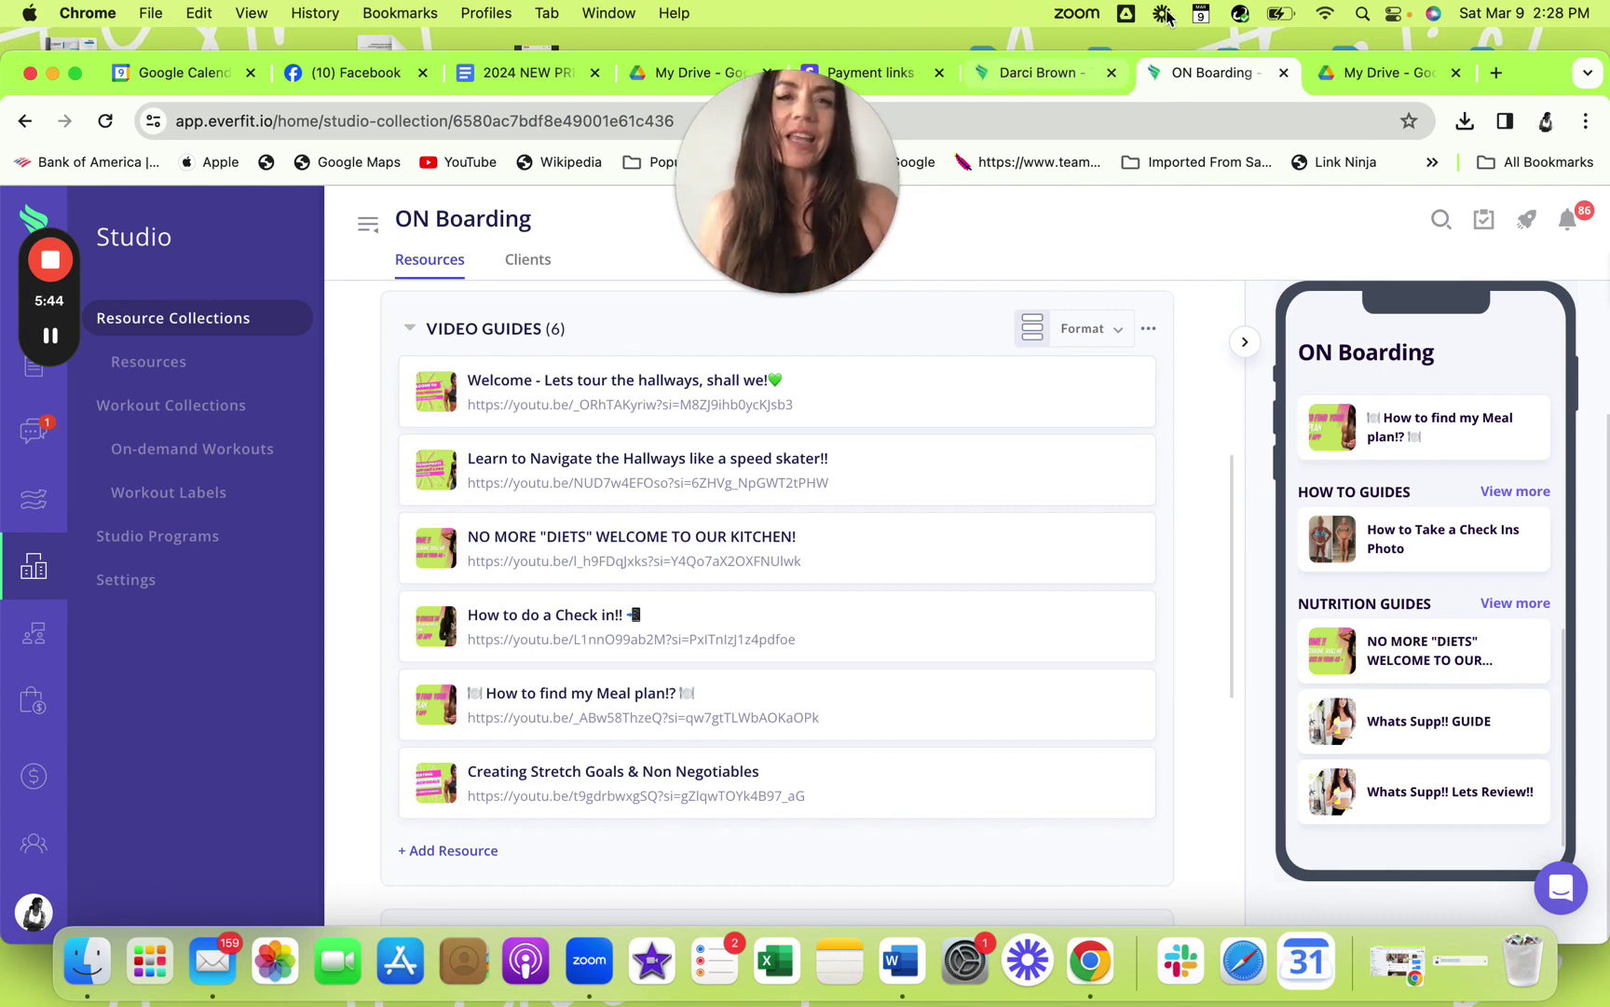
left_click(1038, 72)
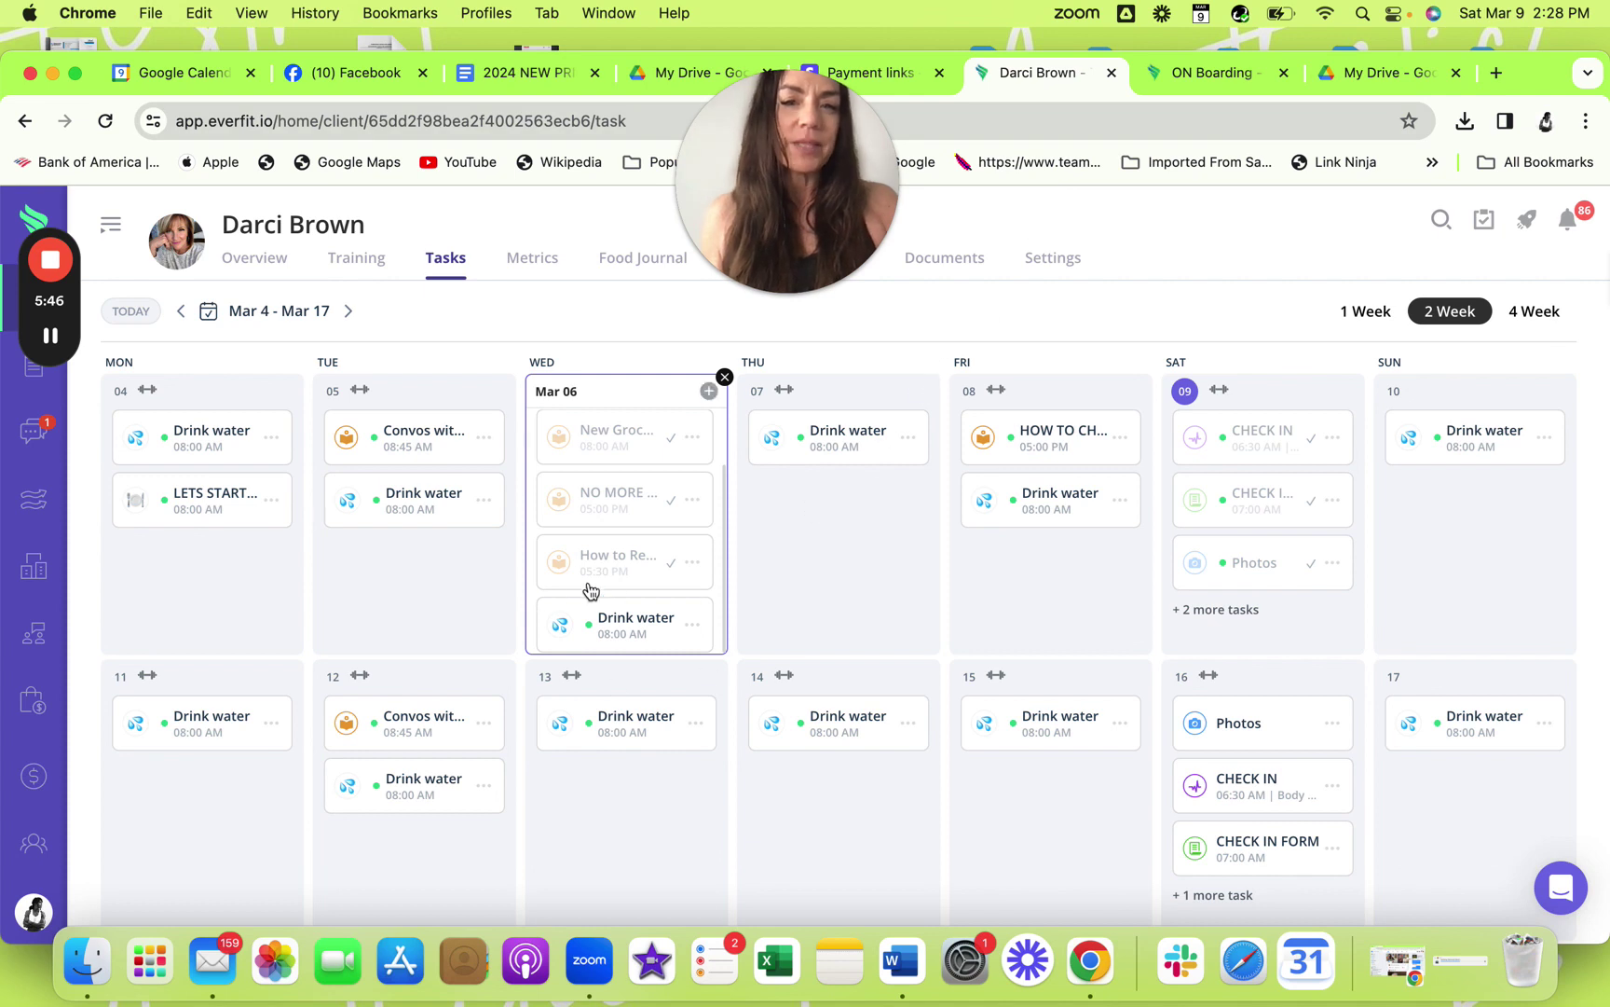